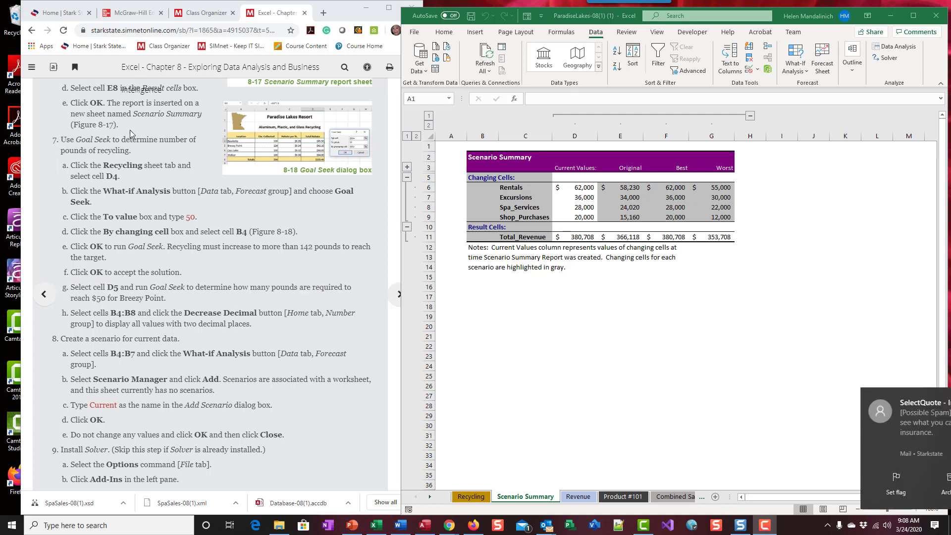
# Dismiss the mail notifications that cover the worksheet.
pyautogui.click(935, 399)
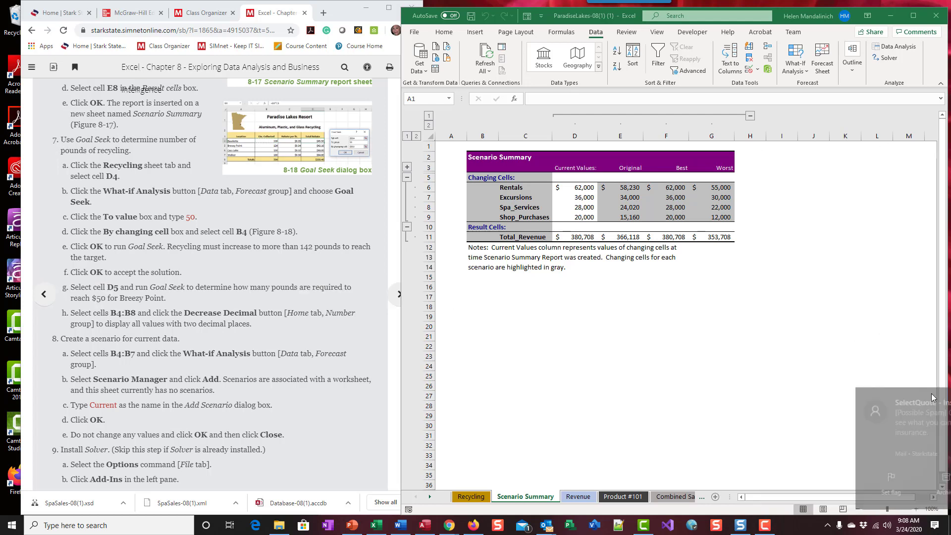
pyautogui.scroll(-1, 197, 204)
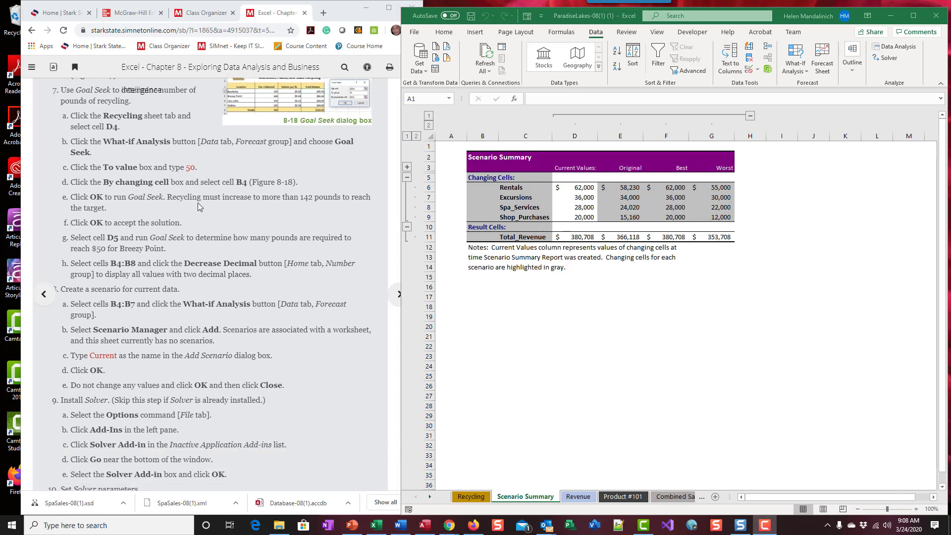
pyautogui.scroll(1, 198, 203)
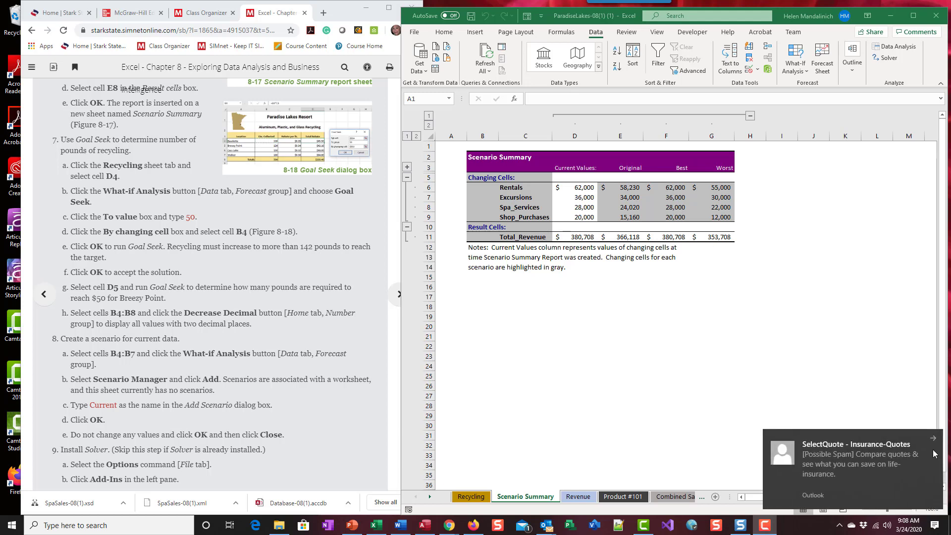
pyautogui.click(933, 439)
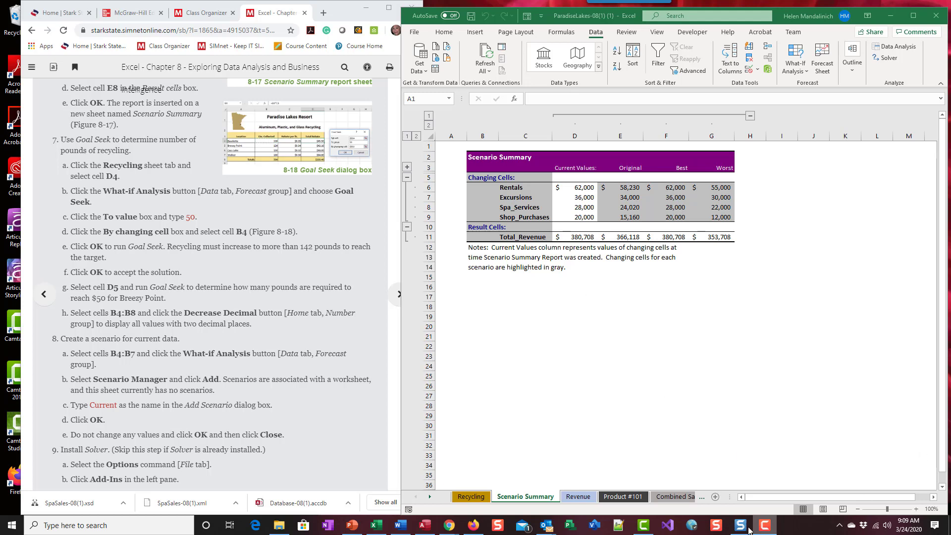
# On the Recycling sheet, run Goal Seek to bring cell D4 to 50 by changing cell B4, and accept the solution.
pyautogui.click(464, 497)
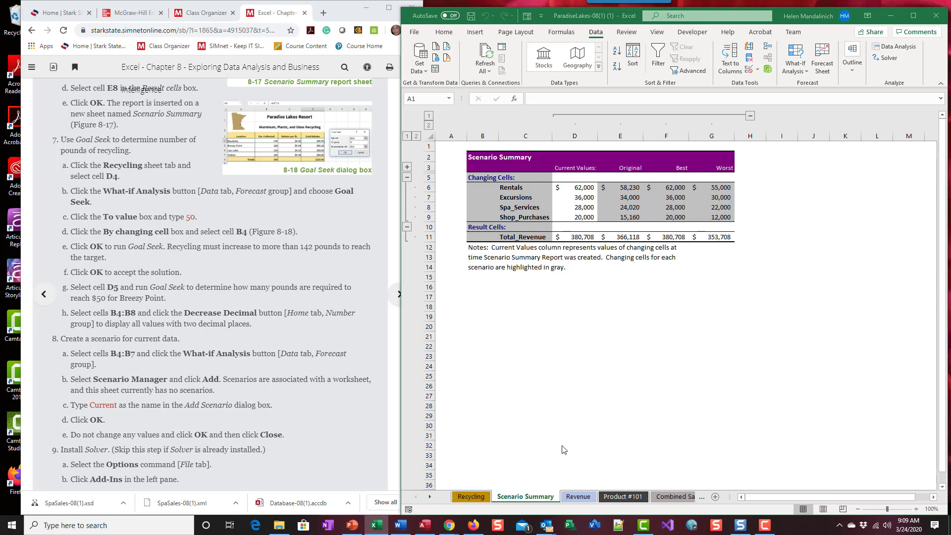
pyautogui.click(474, 496)
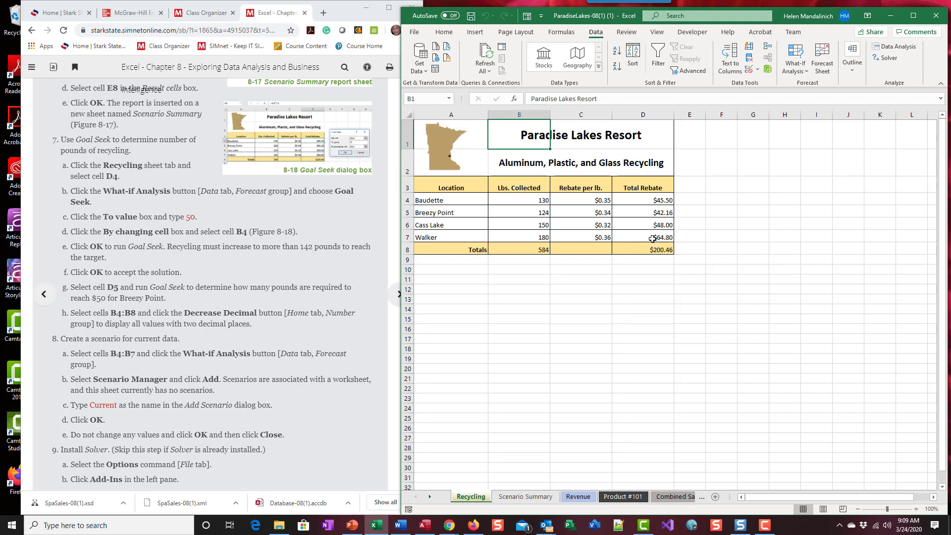
pyautogui.click(648, 201)
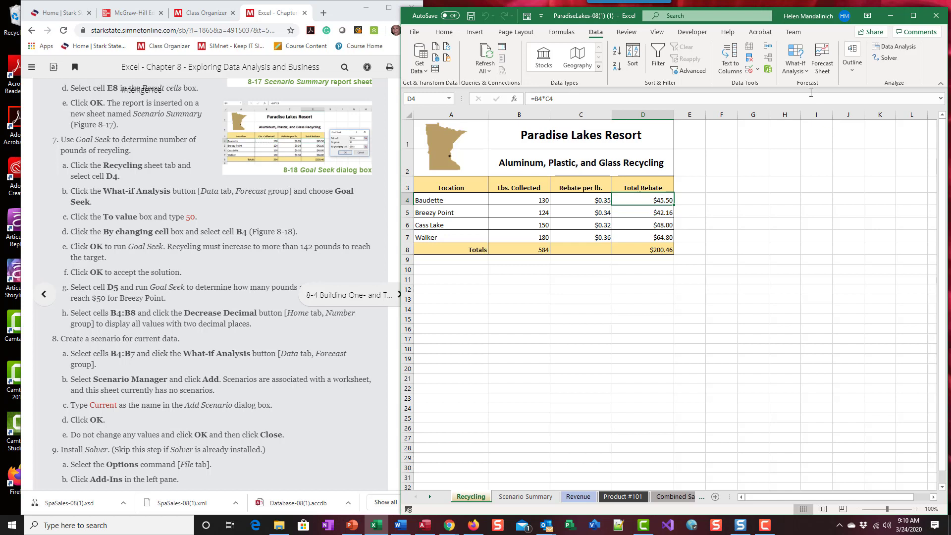
pyautogui.click(800, 69)
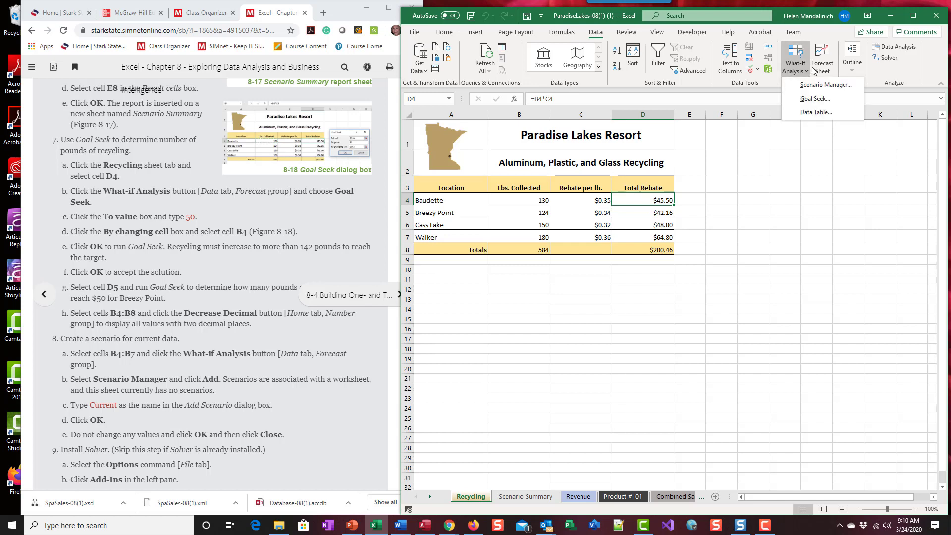
pyautogui.click(814, 98)
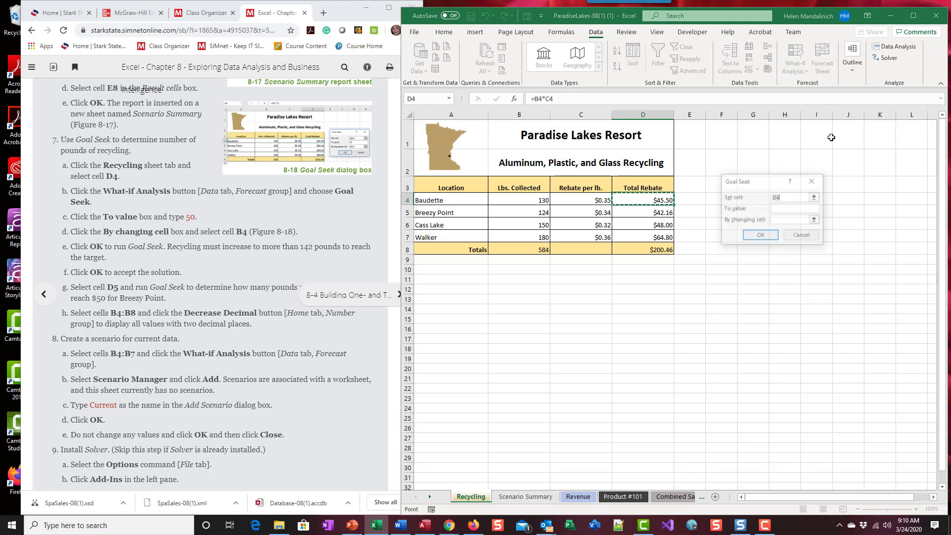
pyautogui.moveTo(776, 181); pyautogui.dragTo(768, 163)
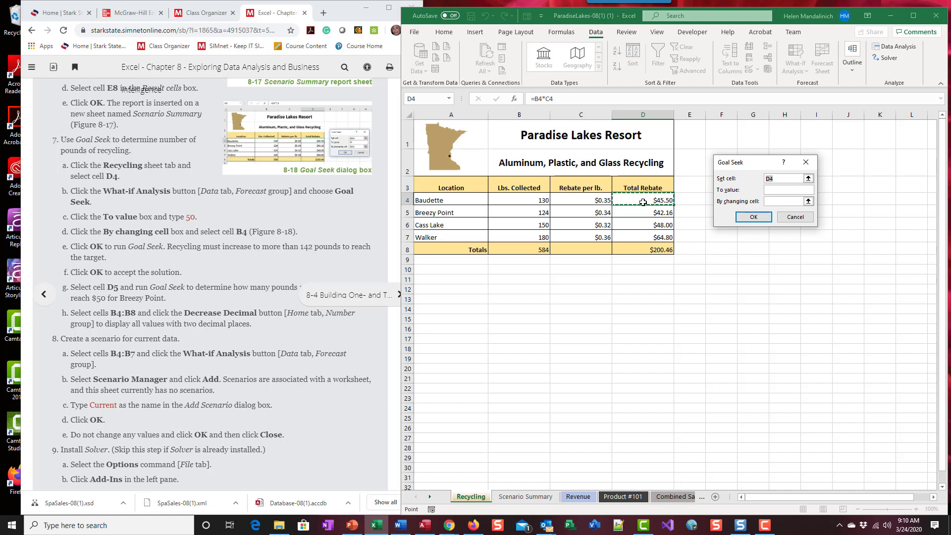
pyautogui.click(773, 189)
pyautogui.write('50')
pyautogui.click(776, 200)
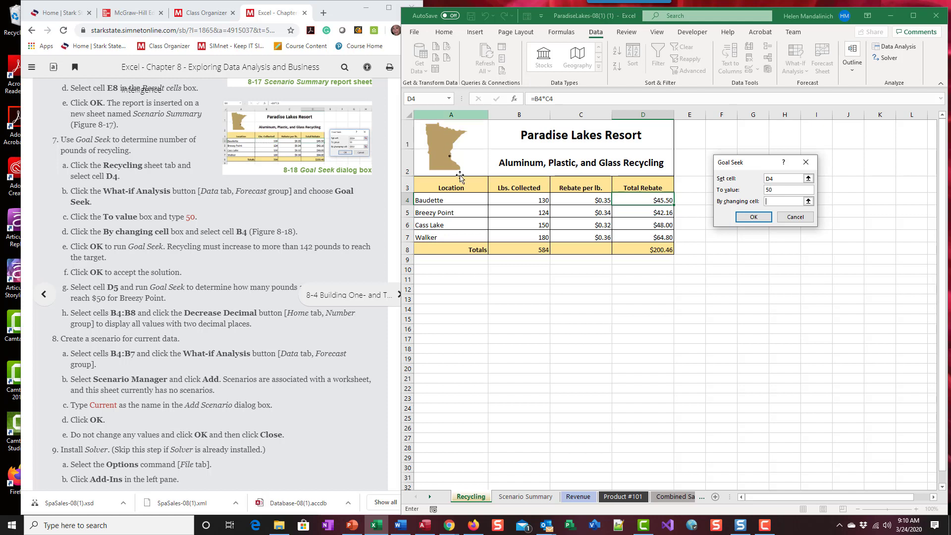
pyautogui.click(507, 199)
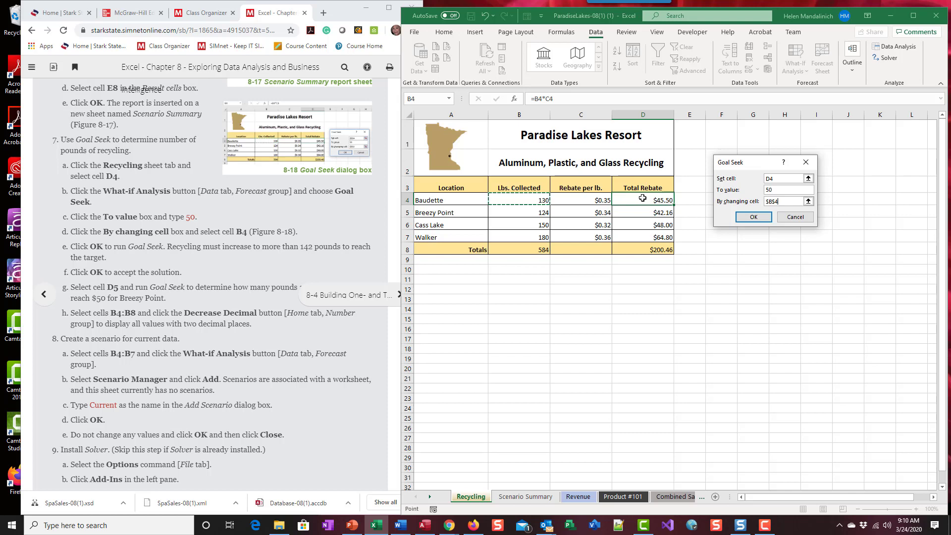
pyautogui.click(743, 218)
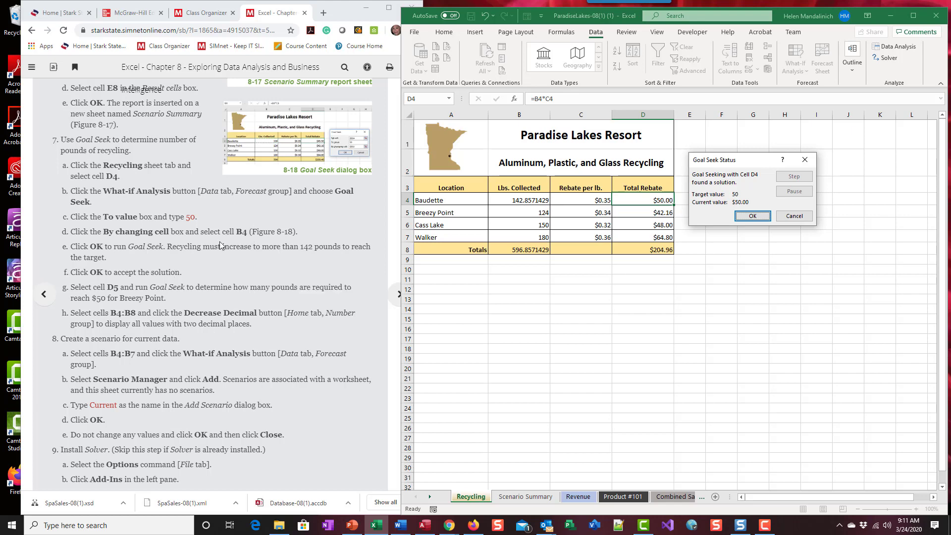
pyautogui.scroll(-1, 136, 269)
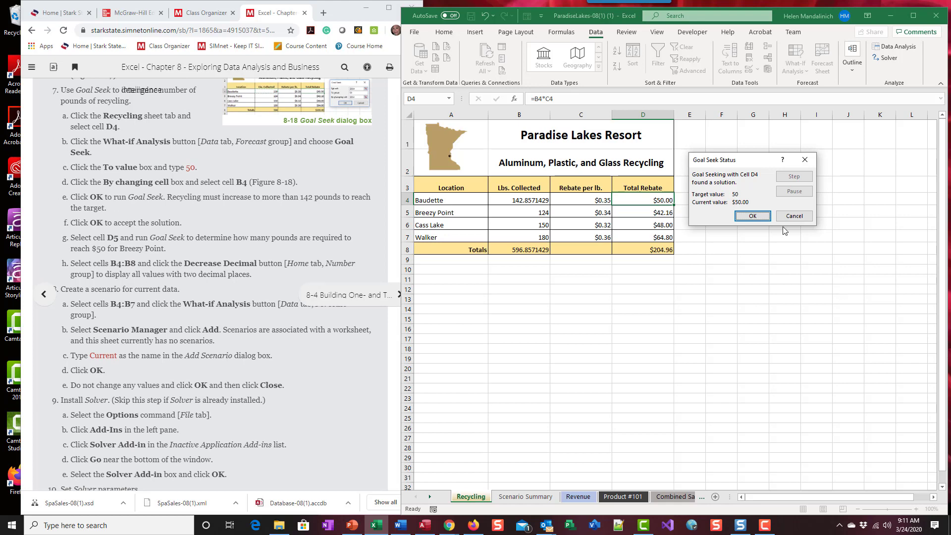
pyautogui.click(766, 218)
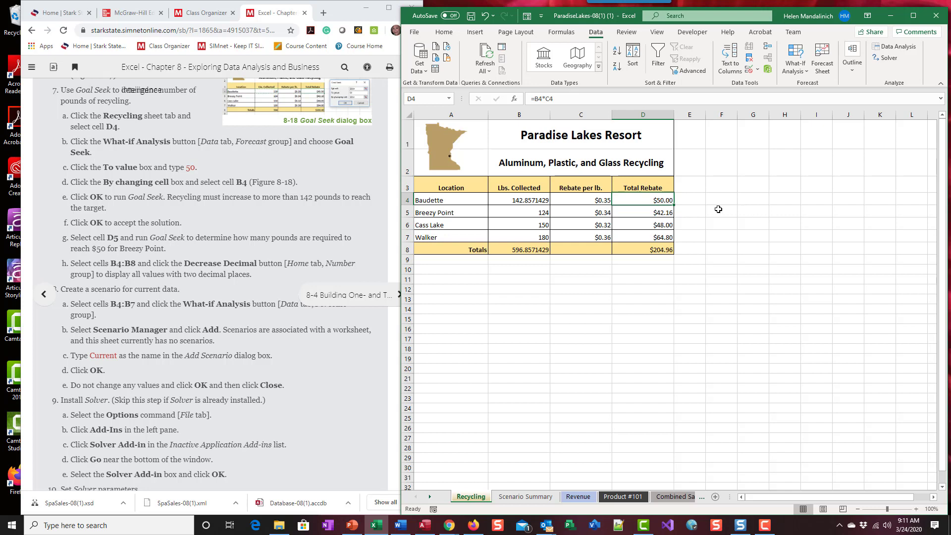
# Run Goal Seek to bring Breezy Point's total rebate in D5 to 50 by changing cell B5, and keep the solution.
pyautogui.click(666, 214)
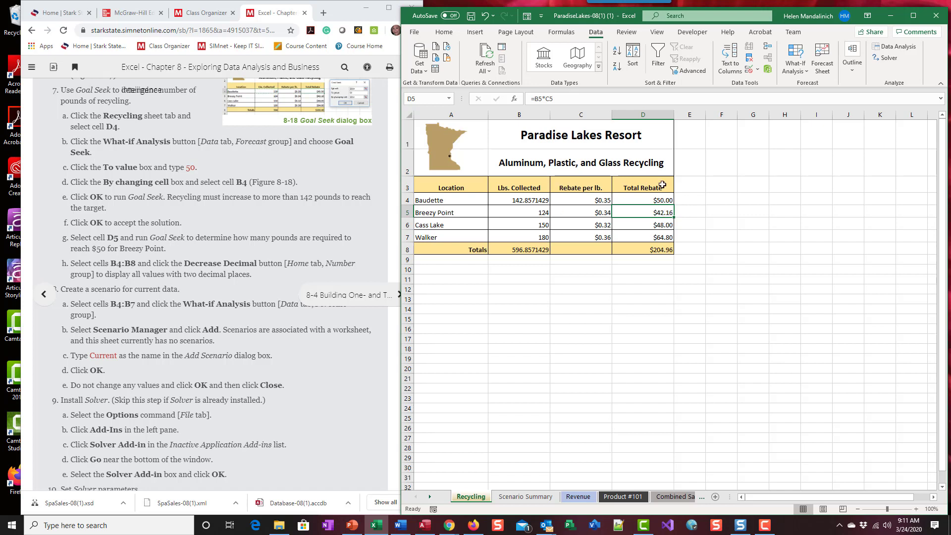
pyautogui.click(806, 67)
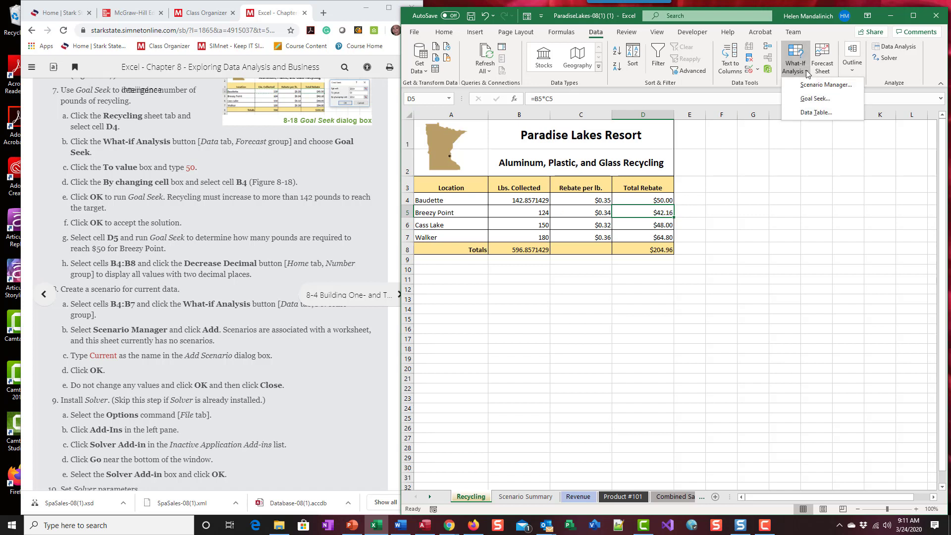
pyautogui.click(814, 98)
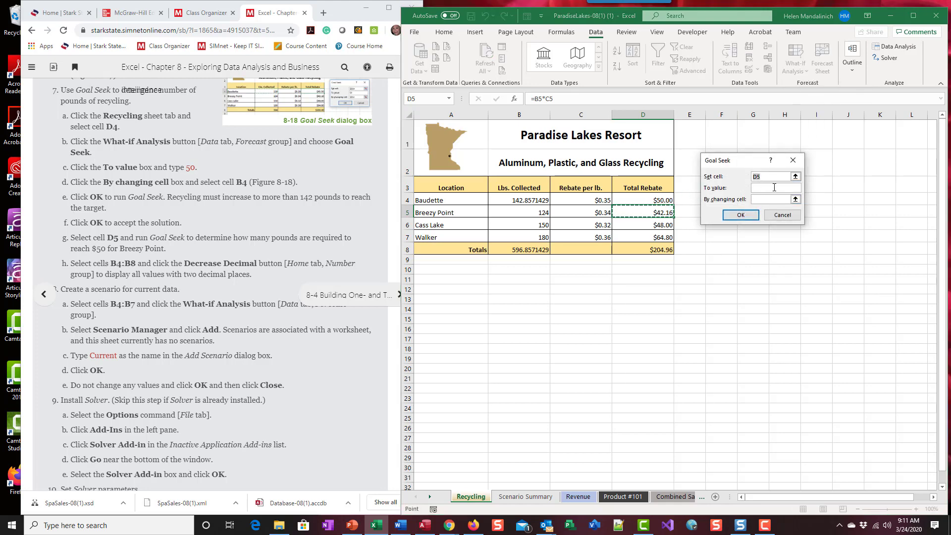
pyautogui.click(774, 190)
pyautogui.write('50')
pyautogui.click(773, 199)
pyautogui.click(511, 213)
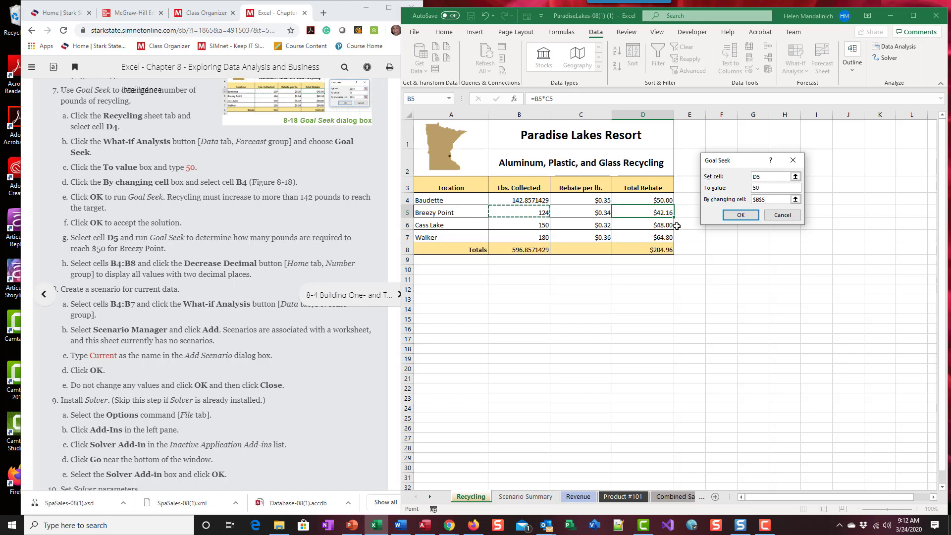
pyautogui.click(738, 216)
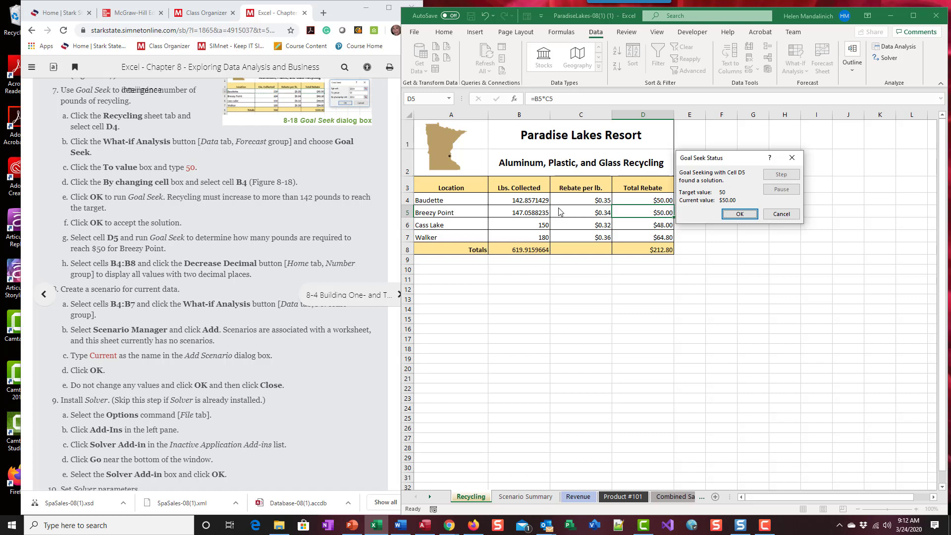
pyautogui.click(734, 215)
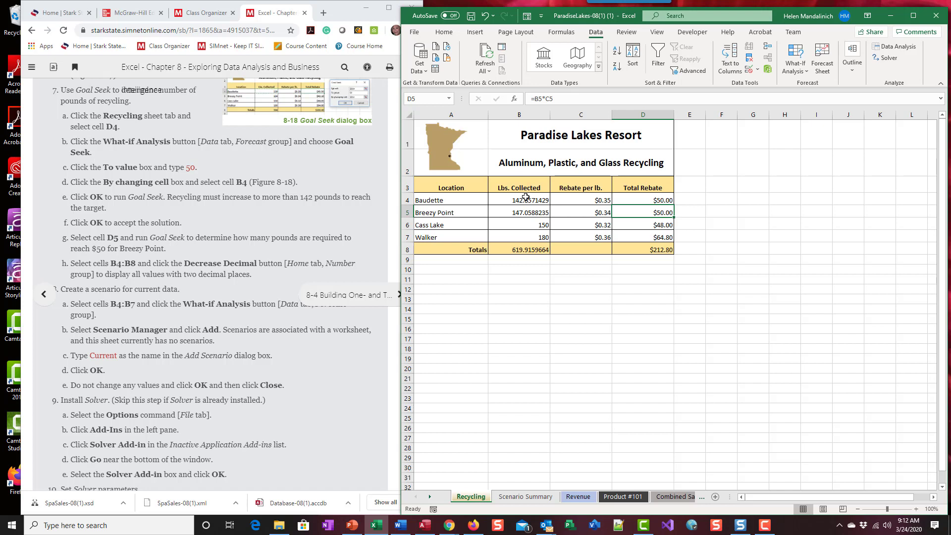
# Reduce the decimals of the pounds collected in cells B4:B8 to two decimal places.
pyautogui.moveTo(526, 197); pyautogui.dragTo(521, 249)
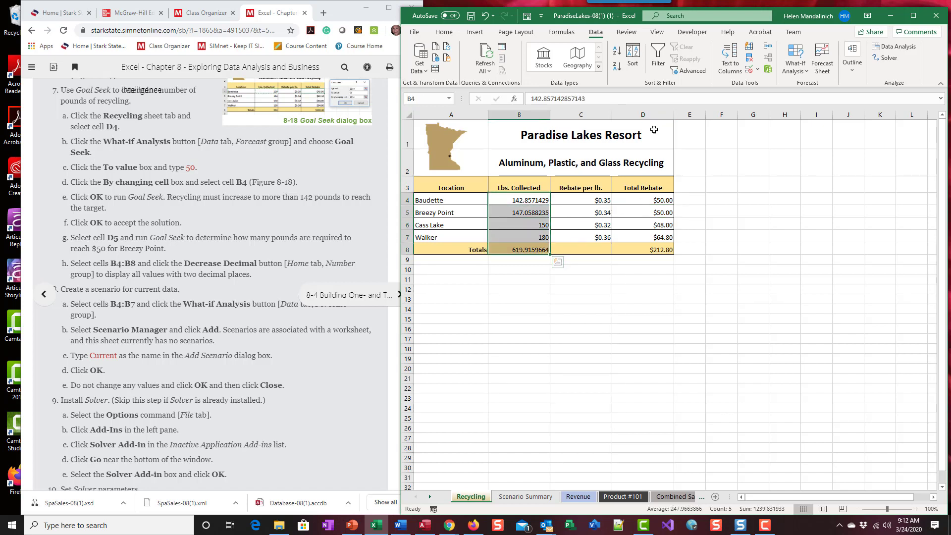
pyautogui.click(443, 32)
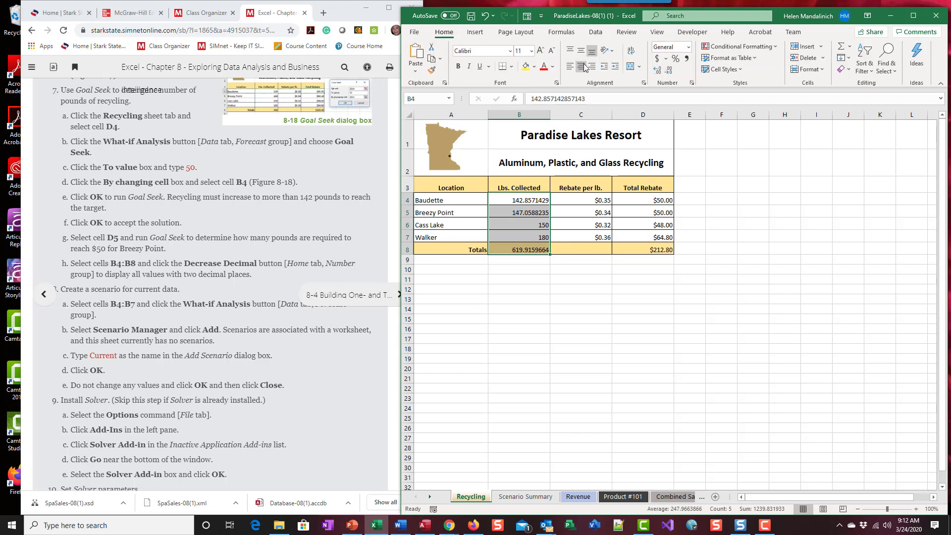
pyautogui.click(616, 68)
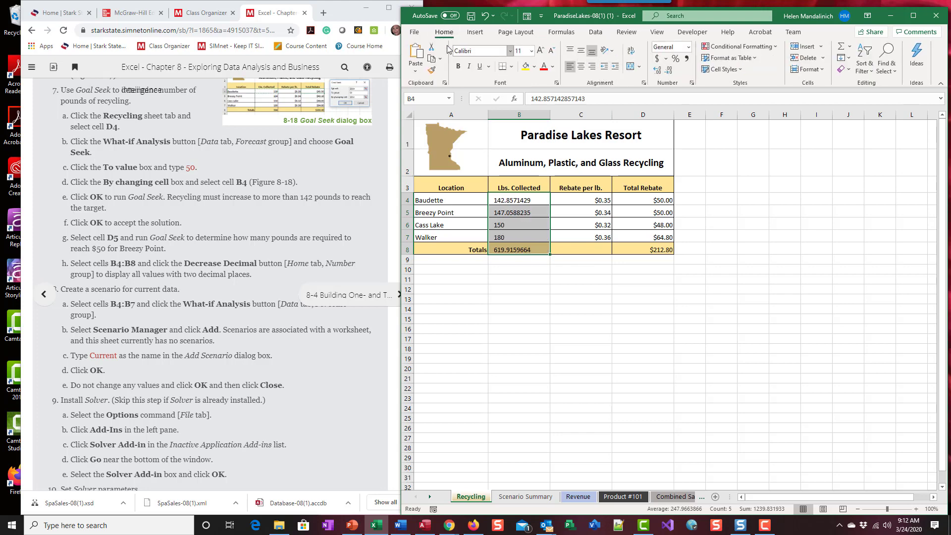
pyautogui.click(486, 18)
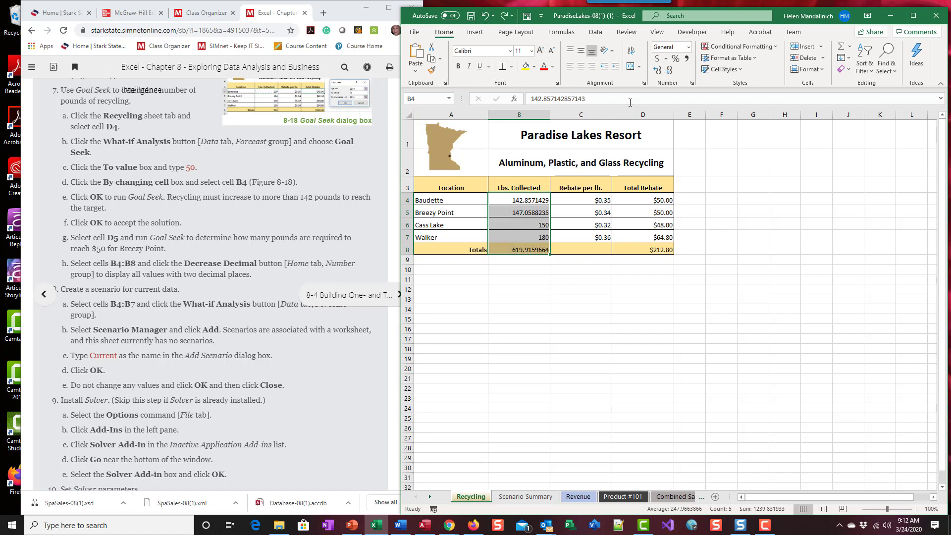
pyautogui.click(668, 73)
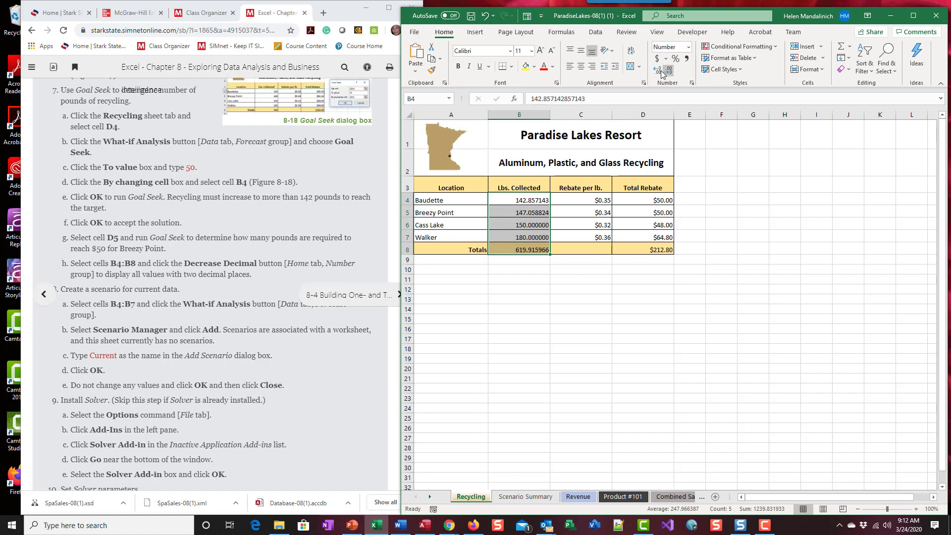
pyautogui.click(667, 72)
pyautogui.click(666, 72)
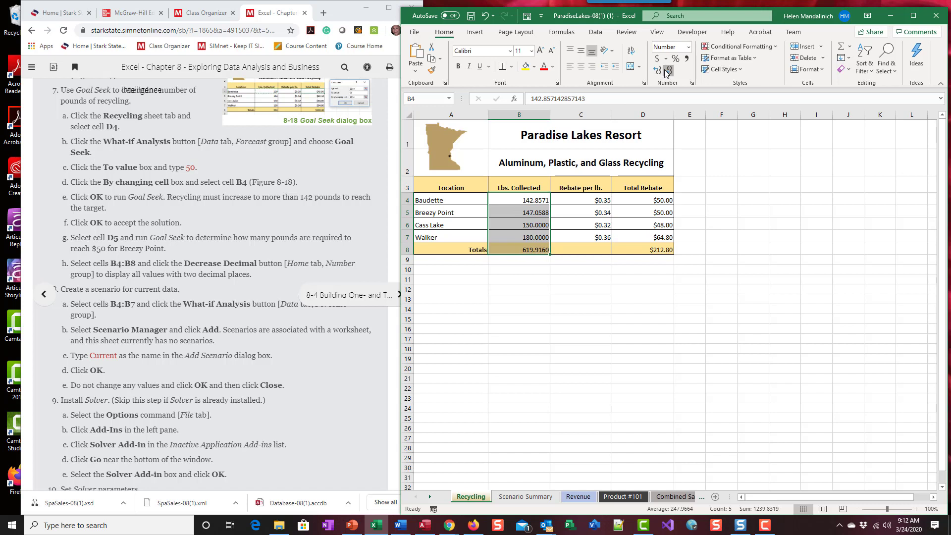
pyautogui.click(666, 73)
pyautogui.click(667, 72)
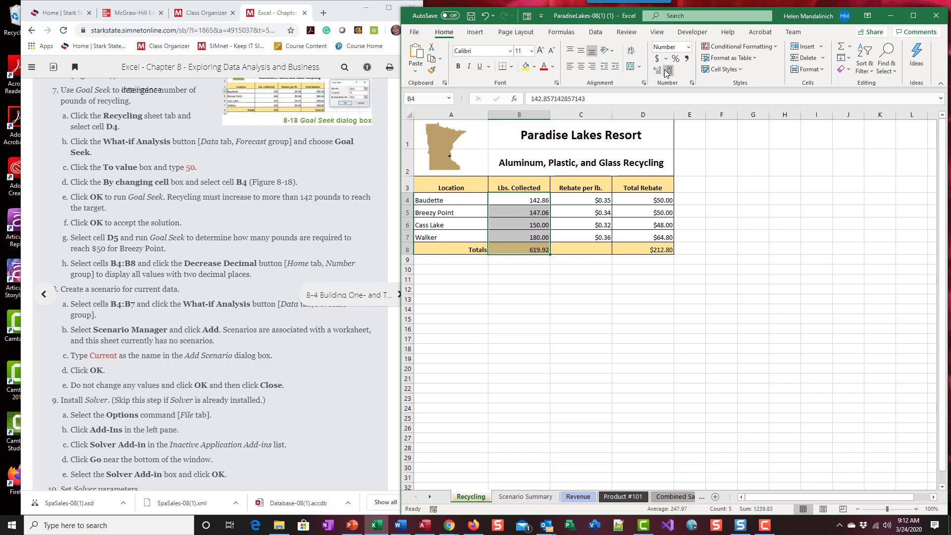
pyautogui.click(721, 262)
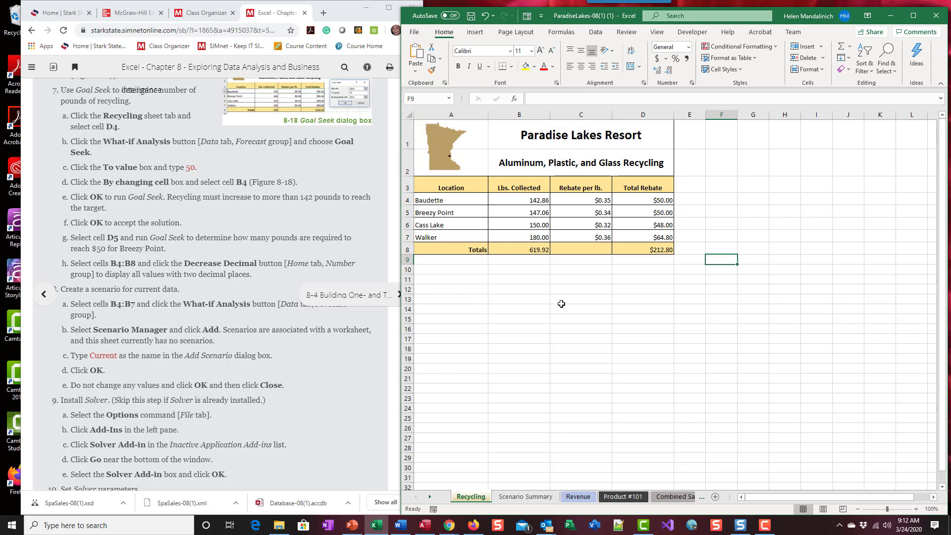
# Create a scenario named Current for the pounds collected in cells B4:B7, leaving the values as they are, and close the Scenario Manager.
pyautogui.scroll(-3, 215, 297)
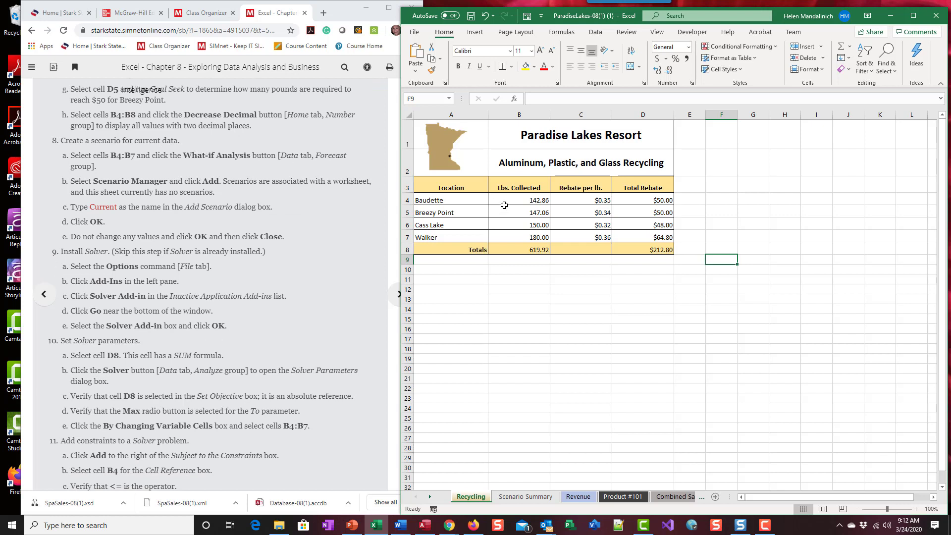
pyautogui.moveTo(507, 202); pyautogui.dragTo(539, 238)
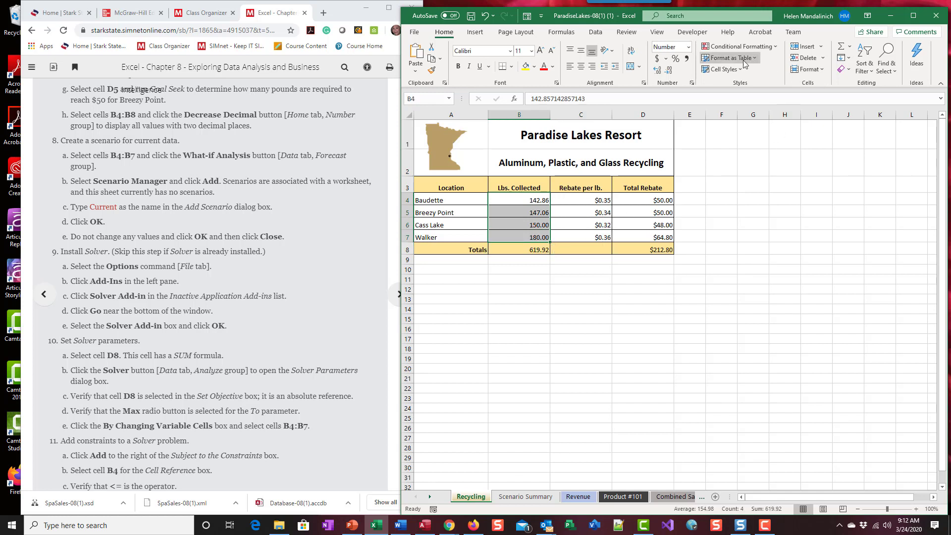
pyautogui.click(595, 31)
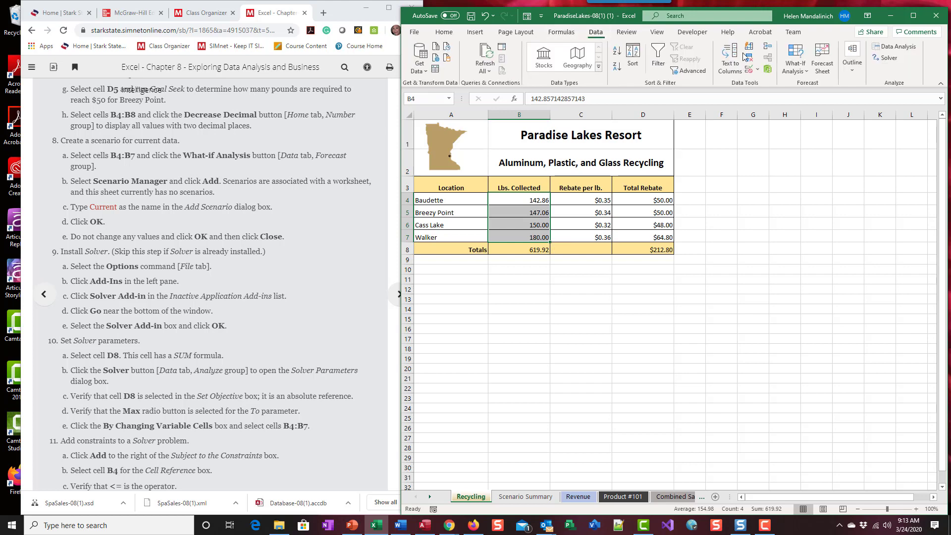
pyautogui.click(809, 73)
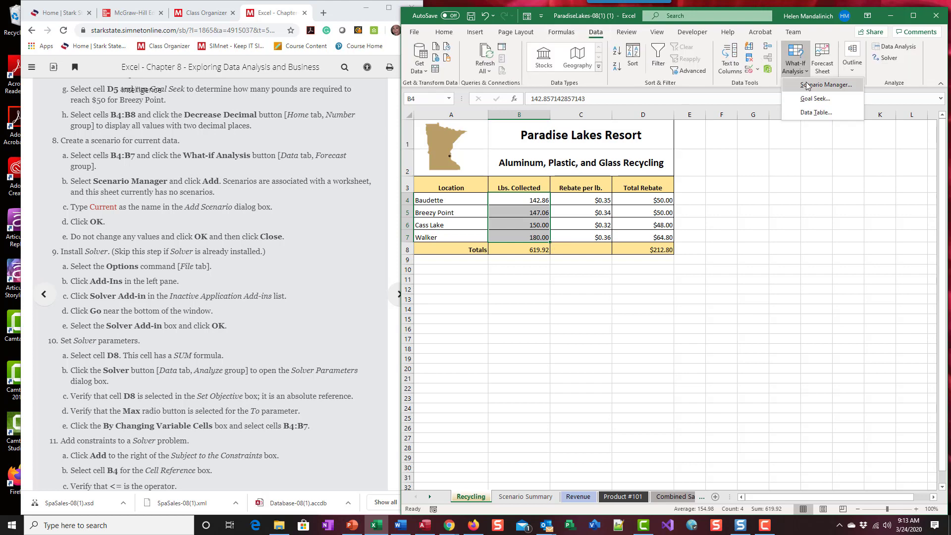
pyautogui.click(808, 85)
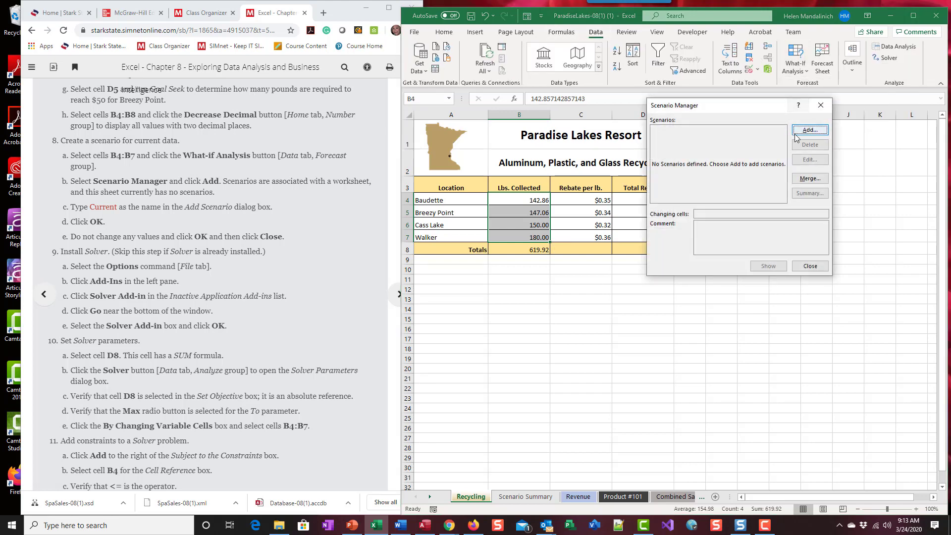
pyautogui.click(808, 131)
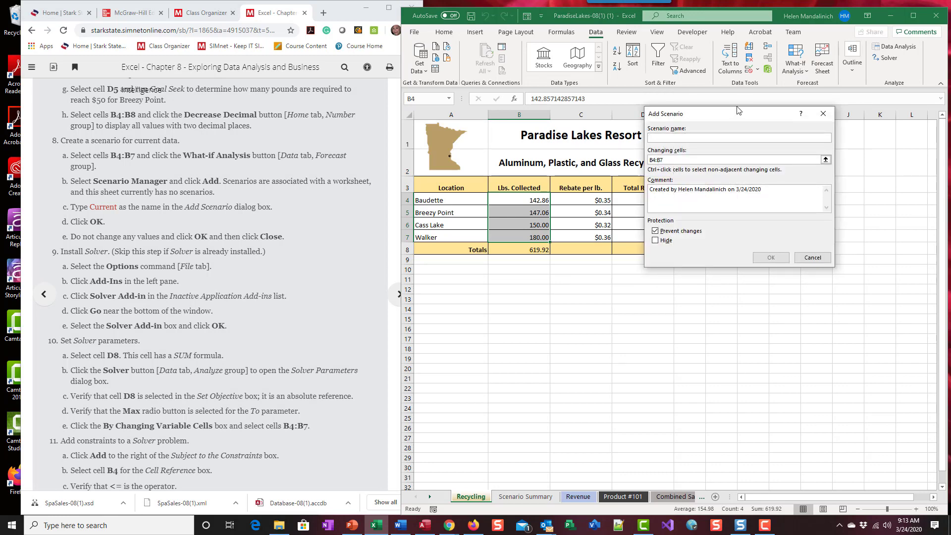
pyautogui.moveTo(765, 120); pyautogui.dragTo(832, 130)
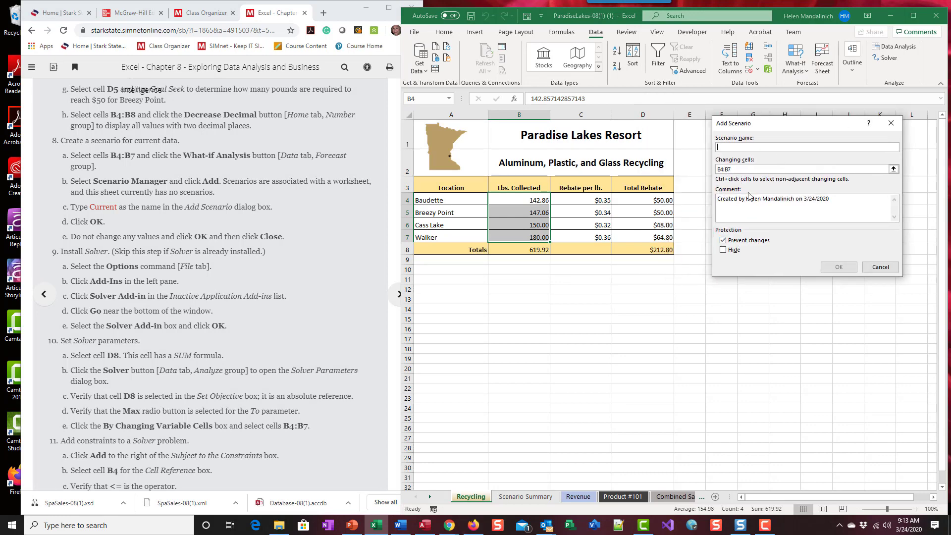
pyautogui.write('Current')
pyautogui.click(837, 266)
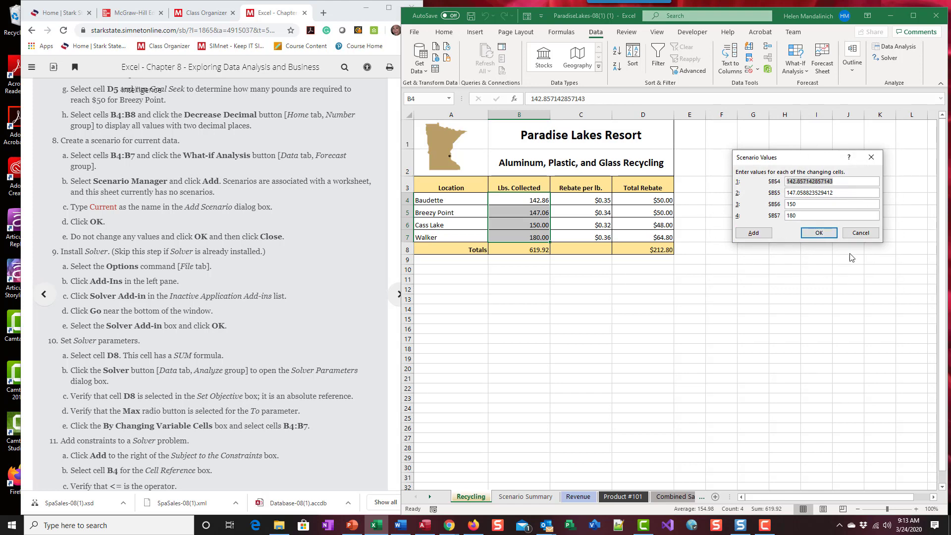
pyautogui.click(825, 234)
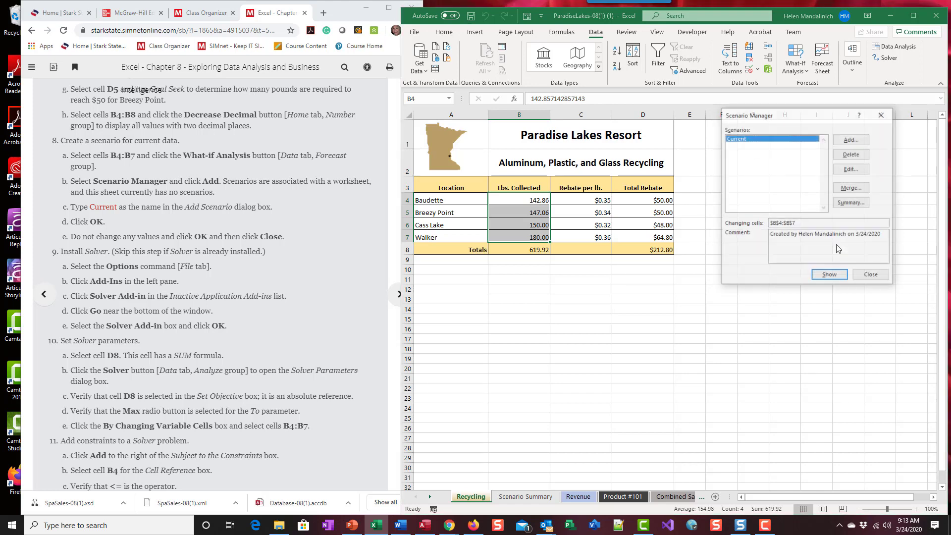
pyautogui.click(872, 276)
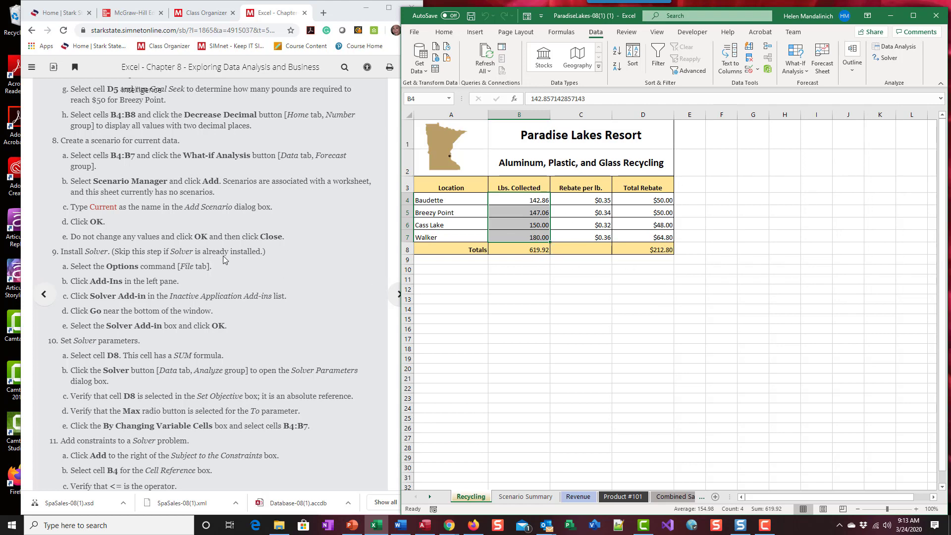
# Check in the program's add-in options whether the Solver Add-in is active.
pyautogui.scroll(-2, 223, 256)
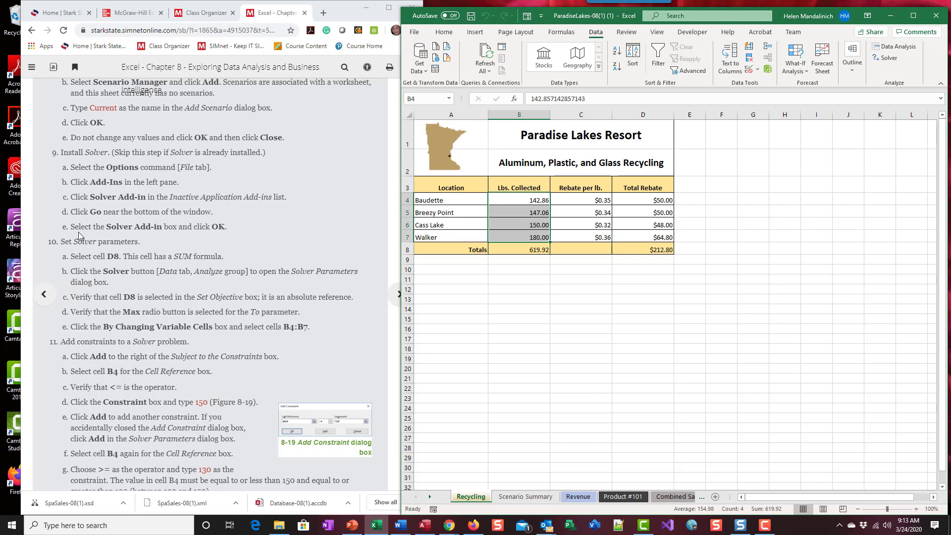
pyautogui.click(414, 32)
pyautogui.click(432, 496)
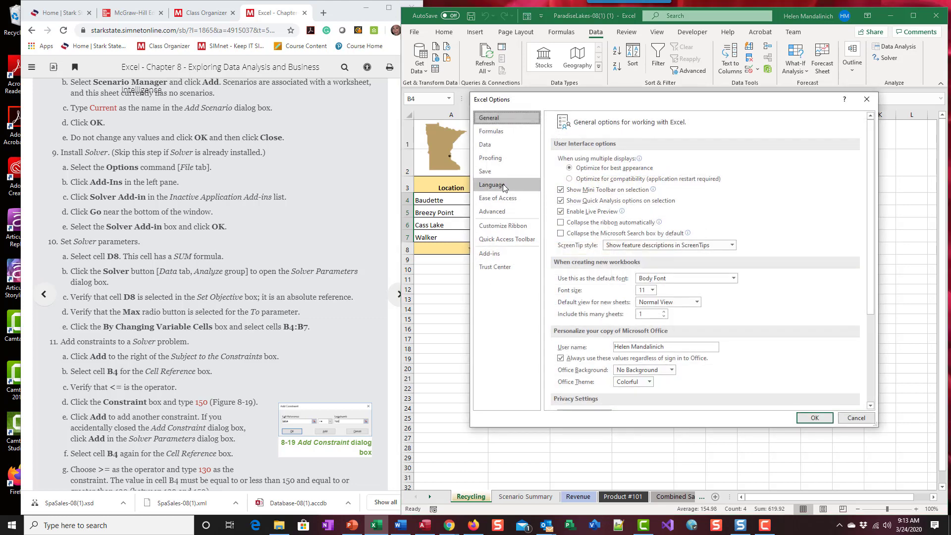
pyautogui.click(494, 255)
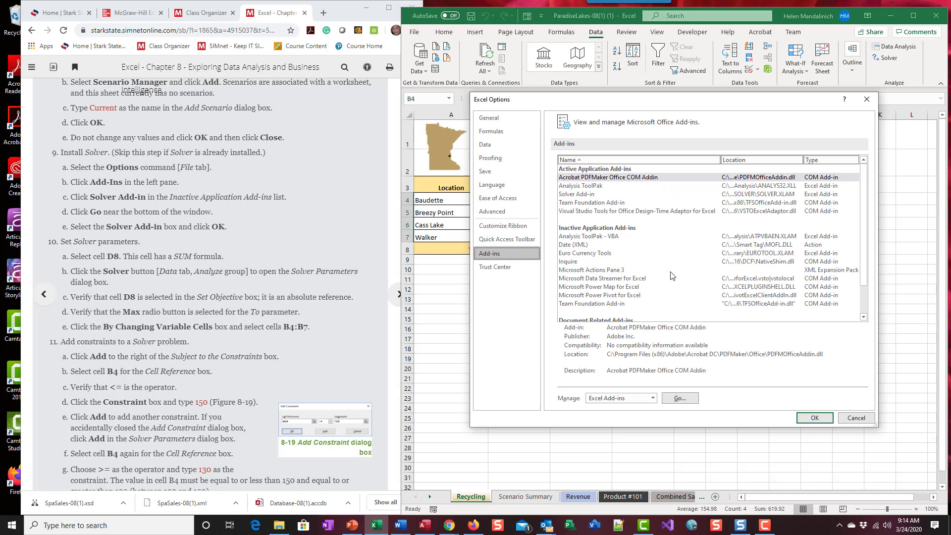
pyautogui.click(582, 195)
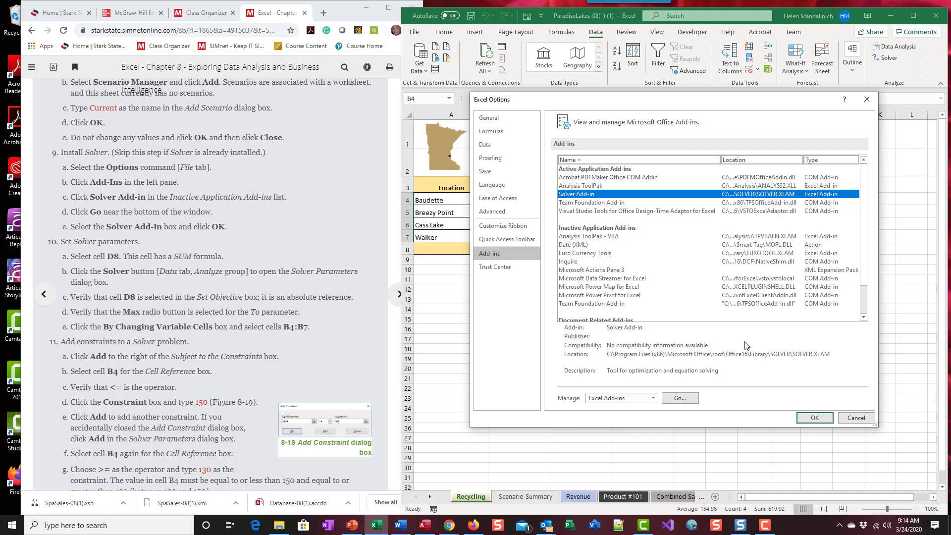
pyautogui.click(815, 418)
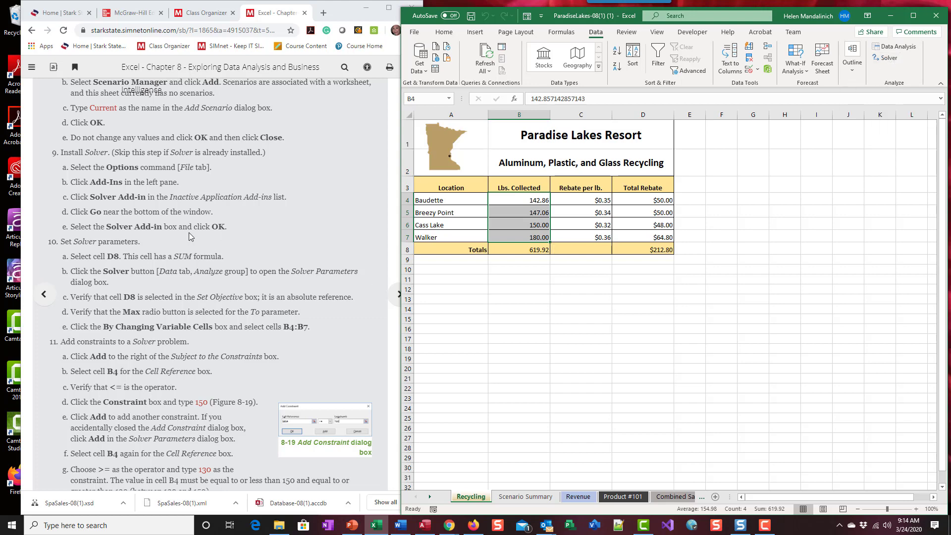
# In the Solver parameters, set the objective to the total rebate in cell D8, keeping Max as the target.
pyautogui.scroll(-2, 189, 234)
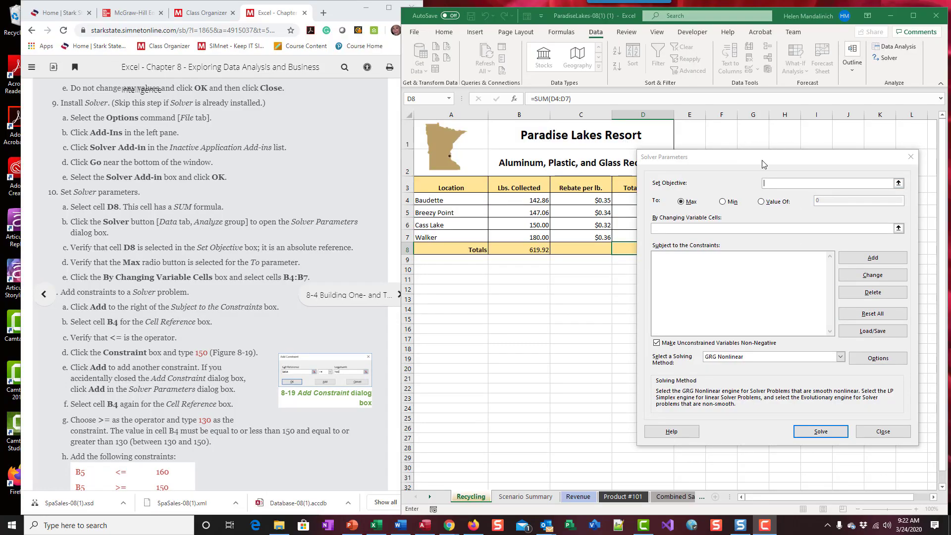
pyautogui.moveTo(776, 165); pyautogui.dragTo(719, 284)
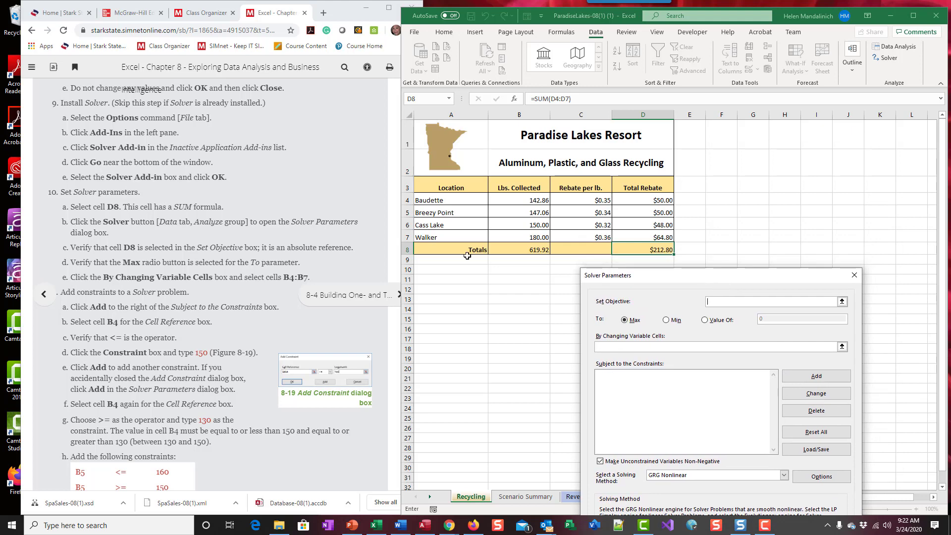
pyautogui.click(640, 250)
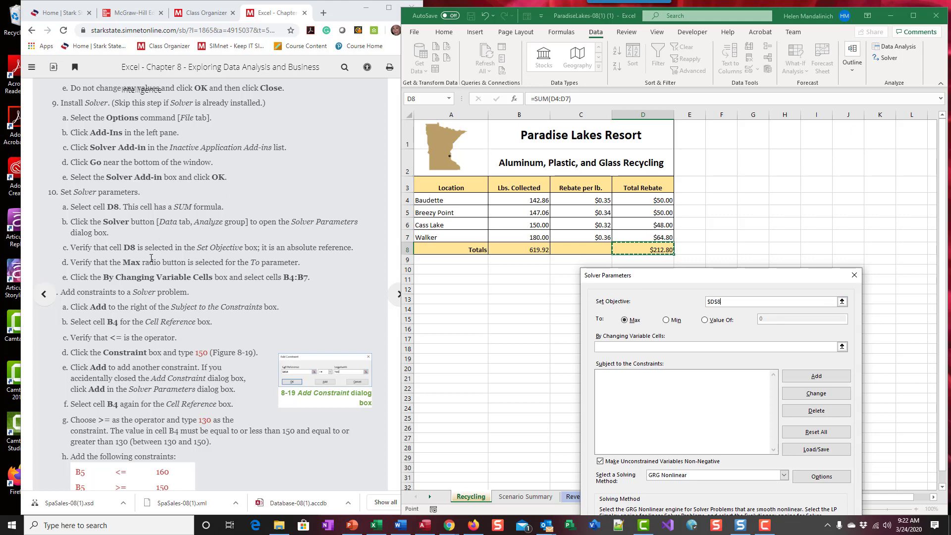
pyautogui.moveTo(718, 270); pyautogui.dragTo(805, 159)
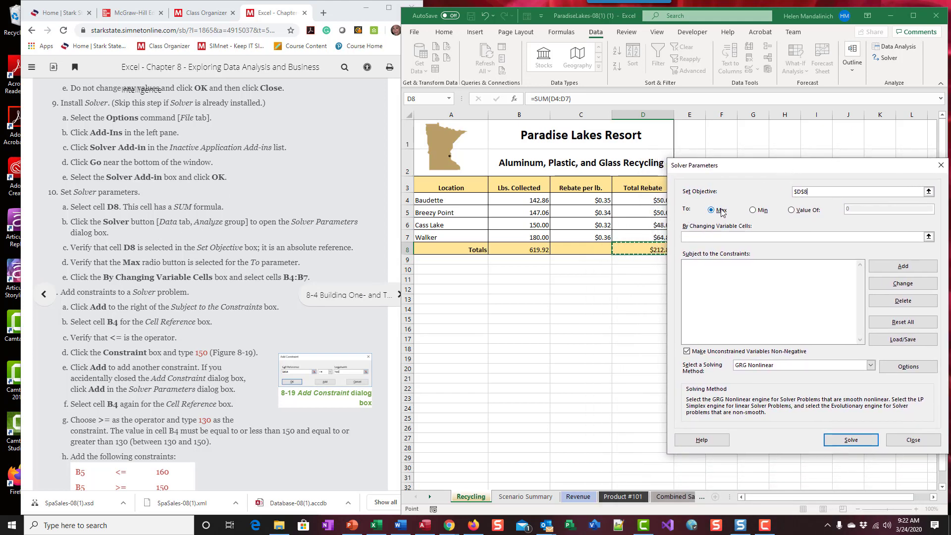
# Try to set B4:B7 as Solver's changing variable cells, and restore D8 as the objective.
pyautogui.click(701, 237)
pyautogui.moveTo(517, 198); pyautogui.dragTo(515, 237)
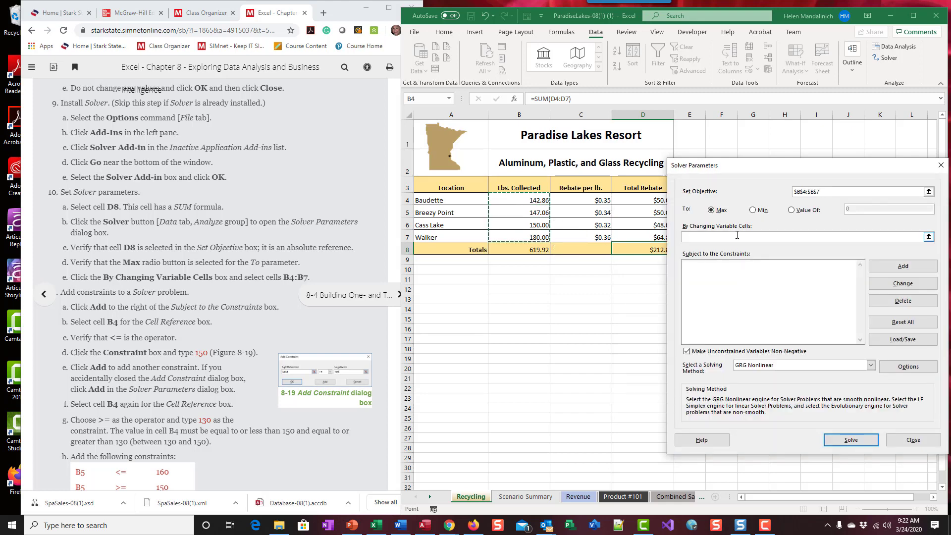
pyautogui.moveTo(849, 169); pyautogui.dragTo(564, 293)
pyautogui.click(630, 248)
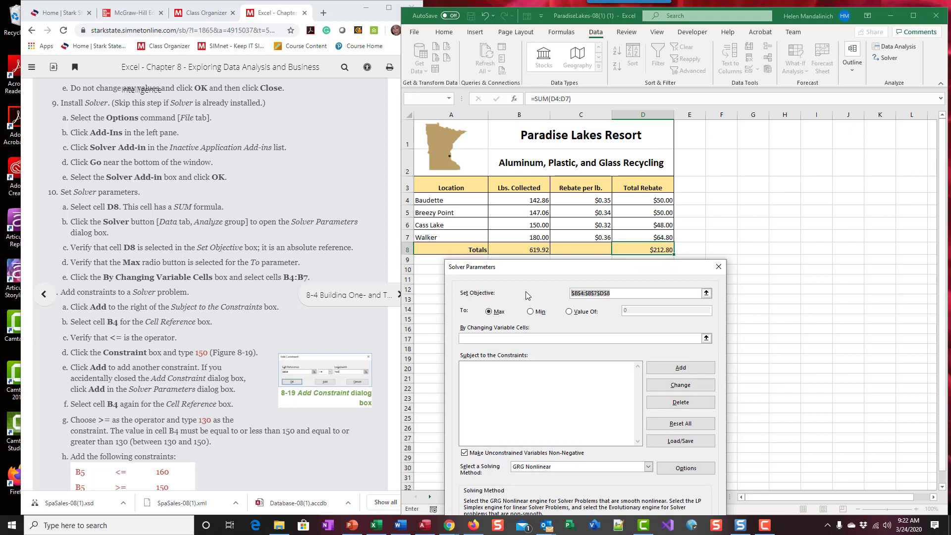
pyautogui.press('BackSpace')
pyautogui.click(630, 248)
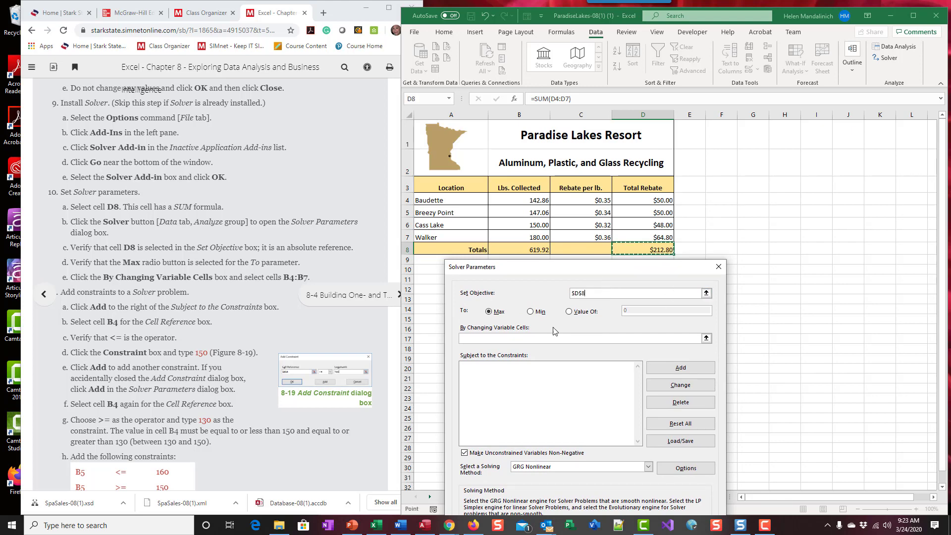
# Set the pounds collected in cells B4:B7 as Solver's changing variable cells.
pyautogui.moveTo(554, 272); pyautogui.dragTo(724, 239)
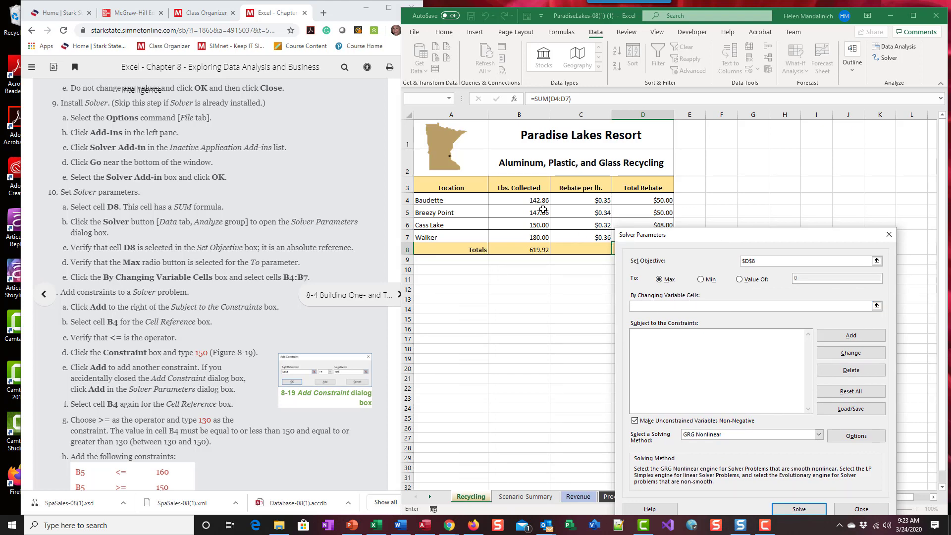
pyautogui.moveTo(539, 202); pyautogui.dragTo(528, 231)
pyautogui.moveTo(830, 241); pyautogui.dragTo(790, 269)
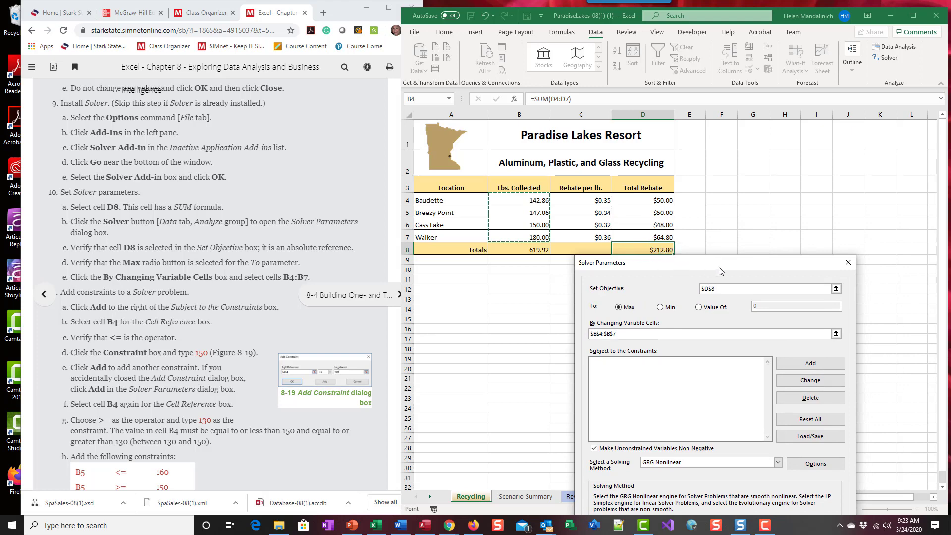
pyautogui.moveTo(726, 269); pyautogui.dragTo(746, 192)
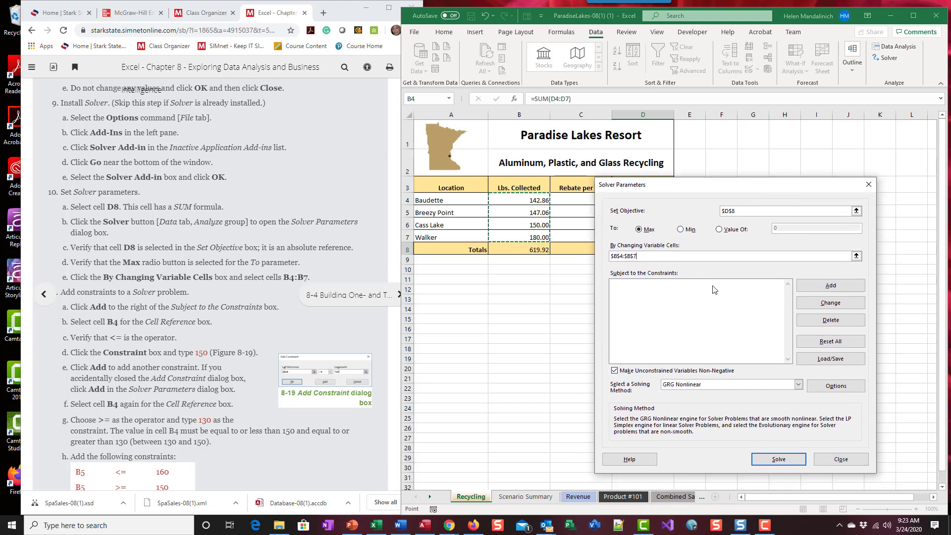
# Add a Solver constraint that cell B4 must be <= 150.
pyautogui.click(850, 288)
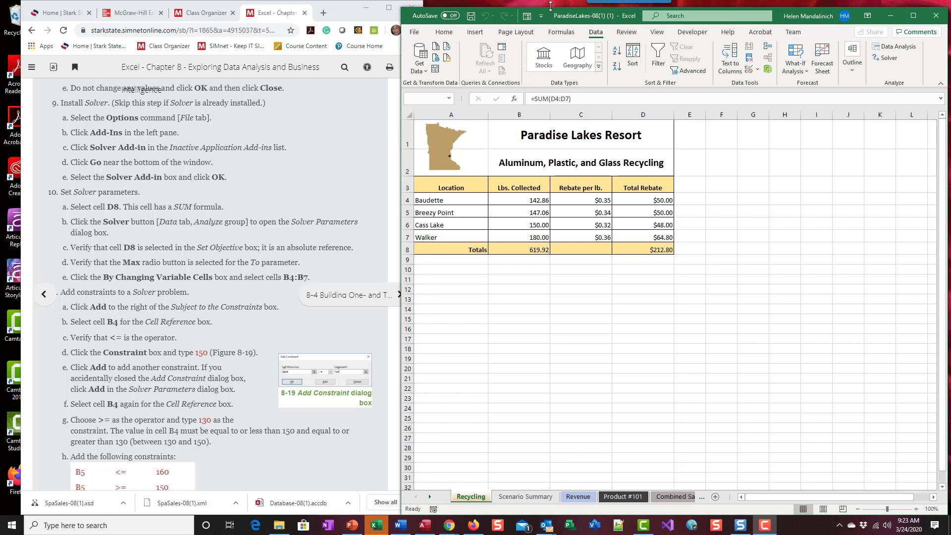
pyautogui.moveTo(548, 14); pyautogui.dragTo(585, 10)
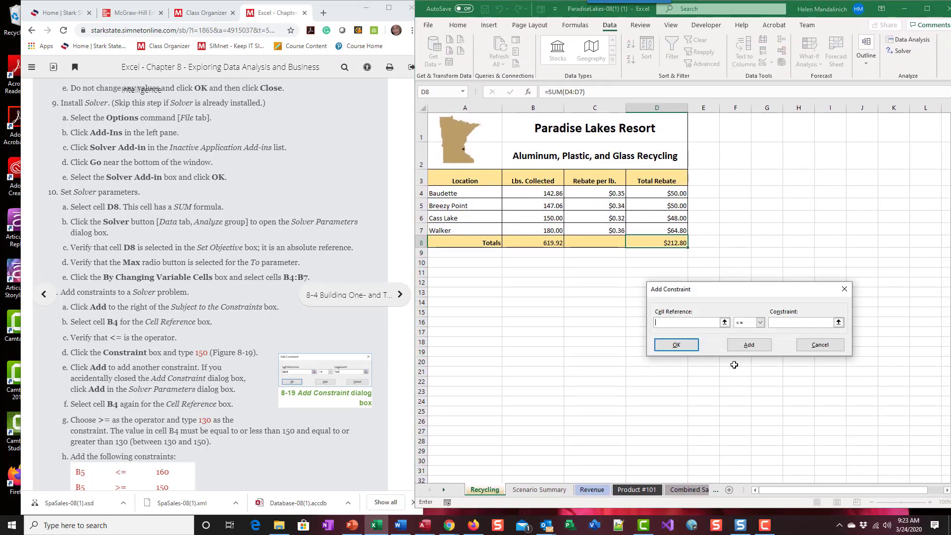
pyautogui.moveTo(724, 289); pyautogui.dragTo(615, 269)
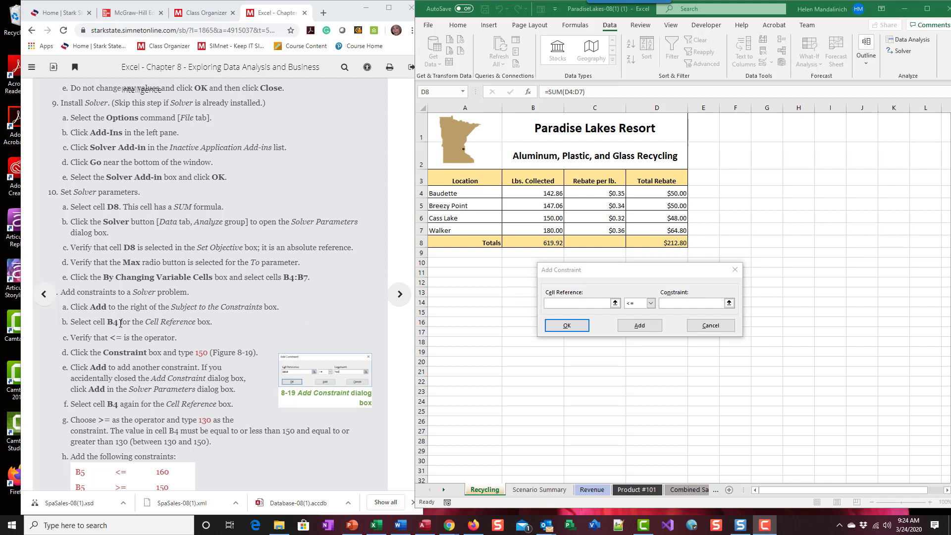
pyautogui.click(554, 301)
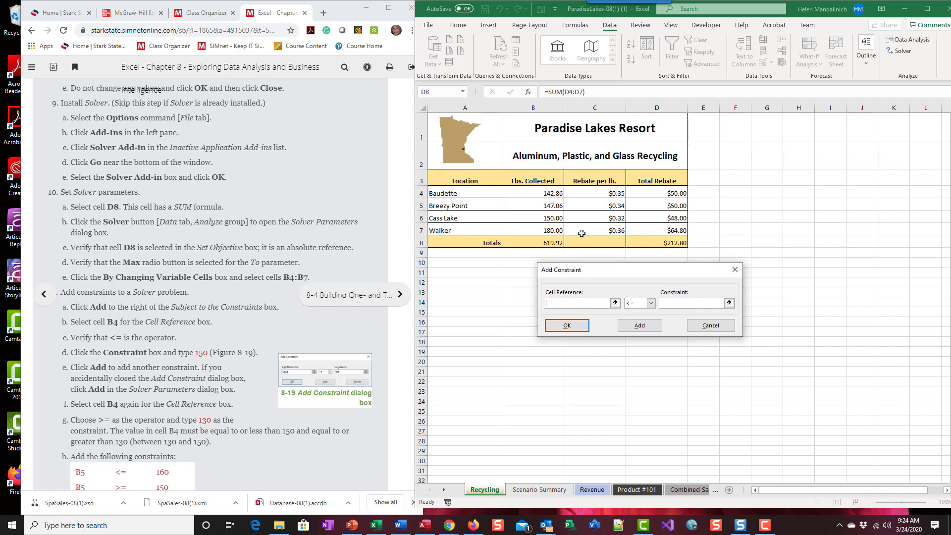
pyautogui.click(544, 194)
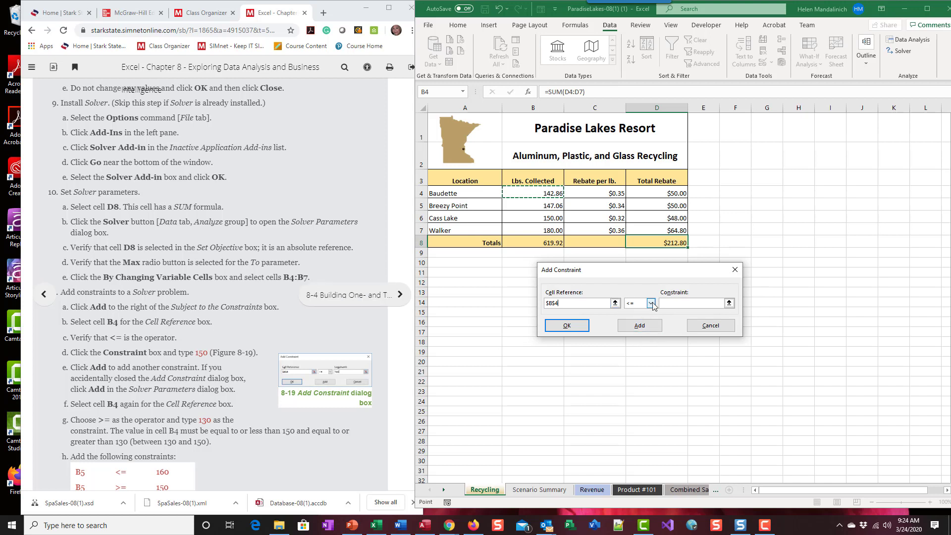
pyautogui.click(681, 308)
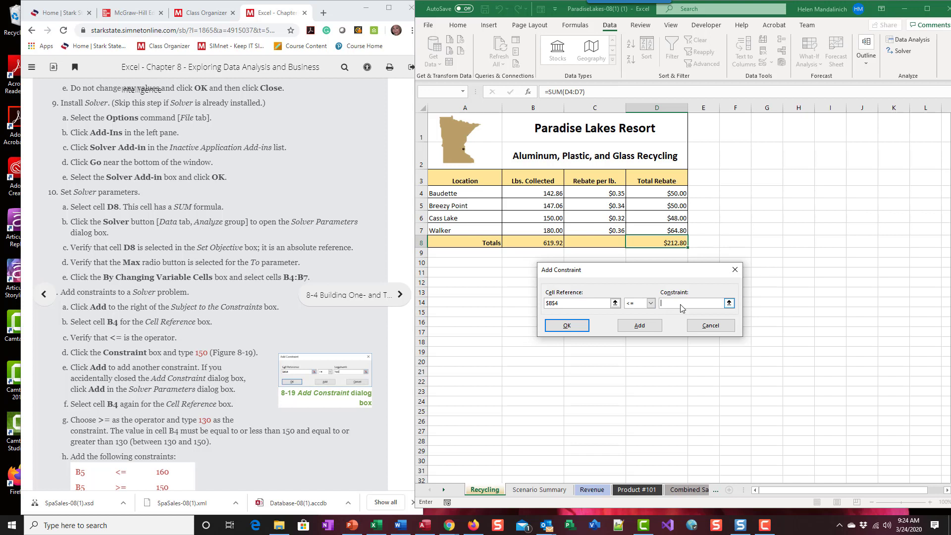
pyautogui.write('150')
pyautogui.click(651, 327)
# Add a Solver constraint that cell B4 must be >= 130.
pyautogui.click(549, 193)
pyautogui.click(651, 304)
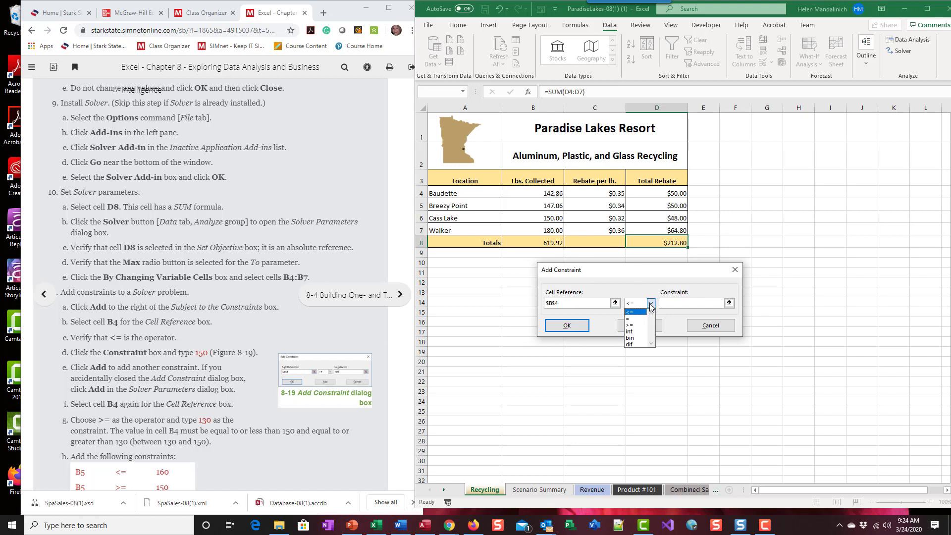
pyautogui.click(649, 304)
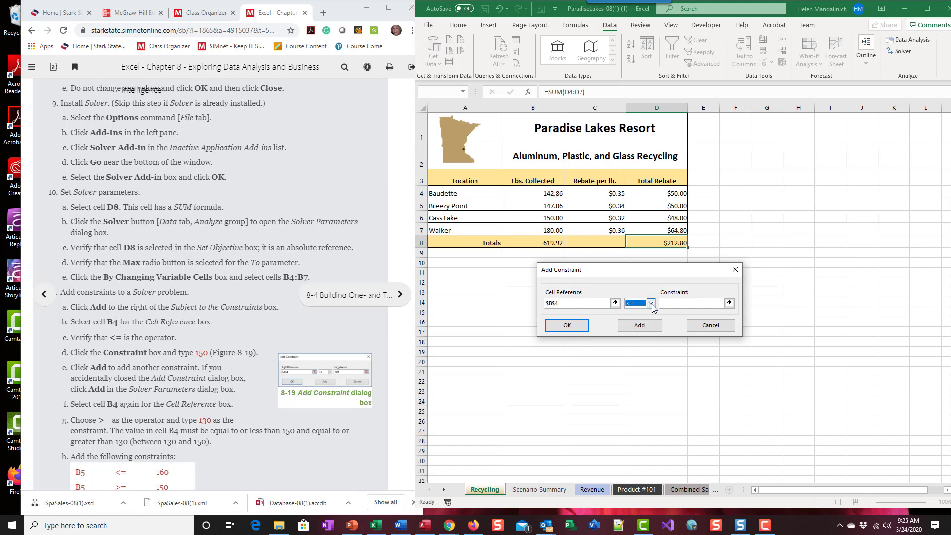
pyautogui.click(651, 304)
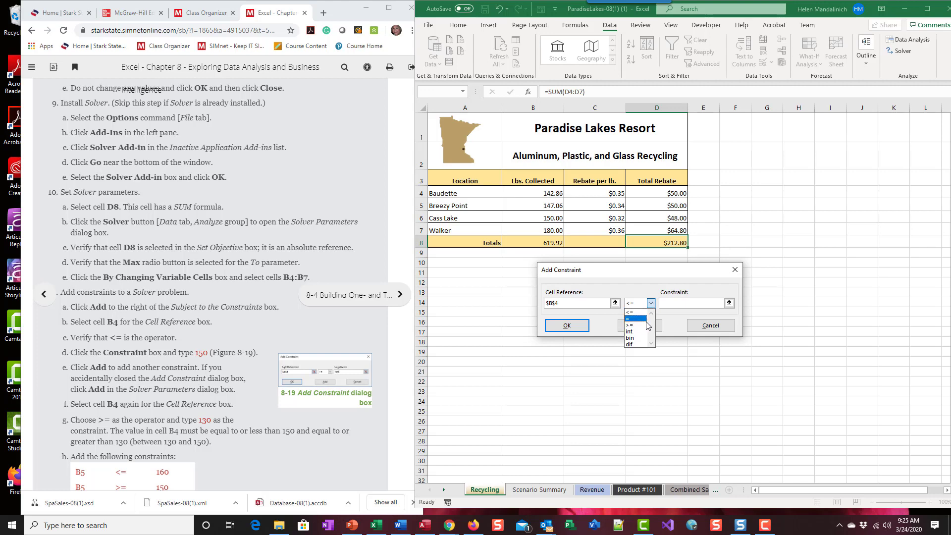
pyautogui.click(639, 325)
pyautogui.click(667, 306)
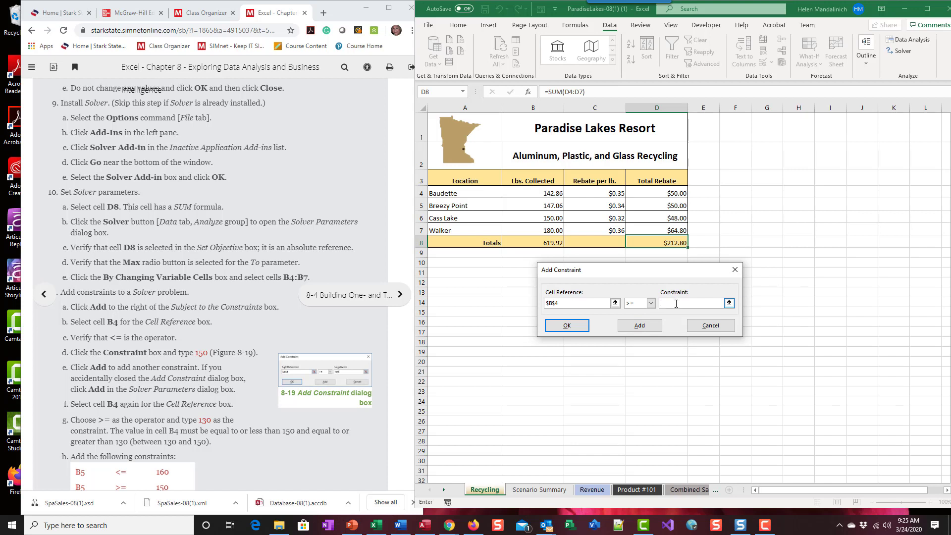
pyautogui.write('130')
pyautogui.click(640, 326)
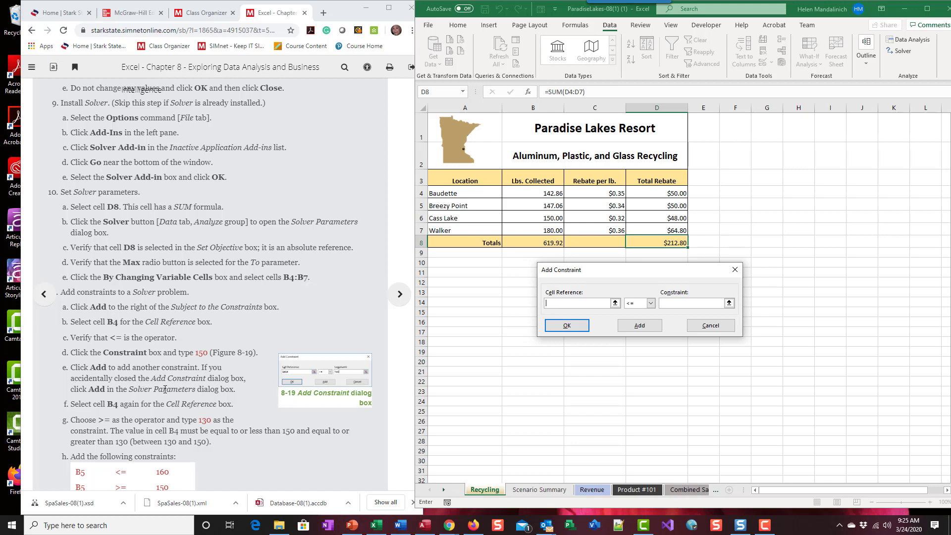
# Add a Solver constraint that cell B5 must be <= 160.
pyautogui.scroll(-1, 166, 393)
pyautogui.scroll(-4, 166, 394)
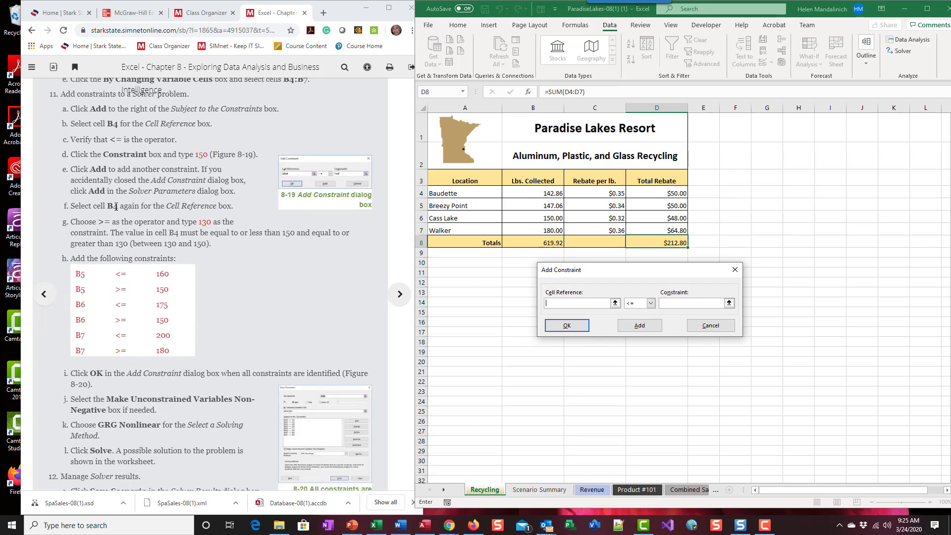
pyautogui.click(533, 205)
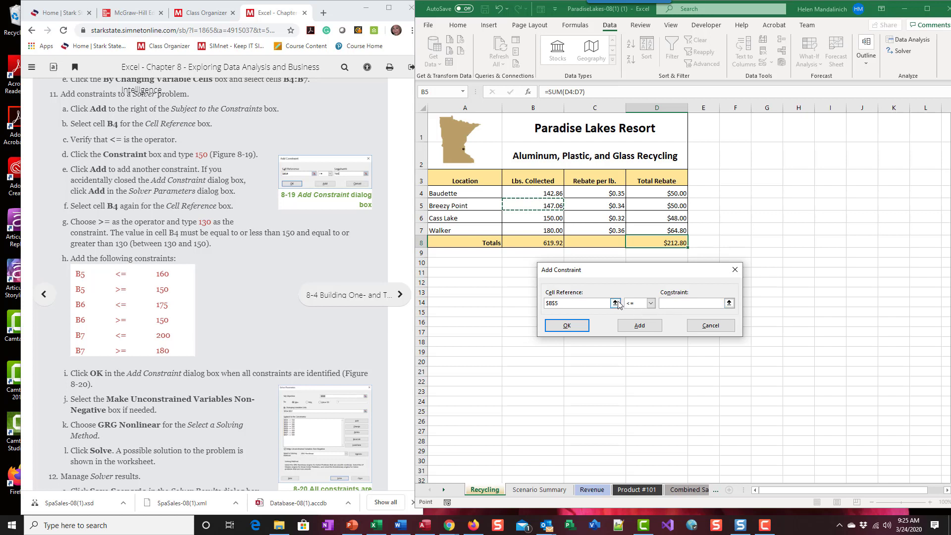
pyautogui.click(685, 305)
pyautogui.click(636, 325)
# Add a Solver constraint that cell B5 must be >= 150.
pyautogui.click(549, 204)
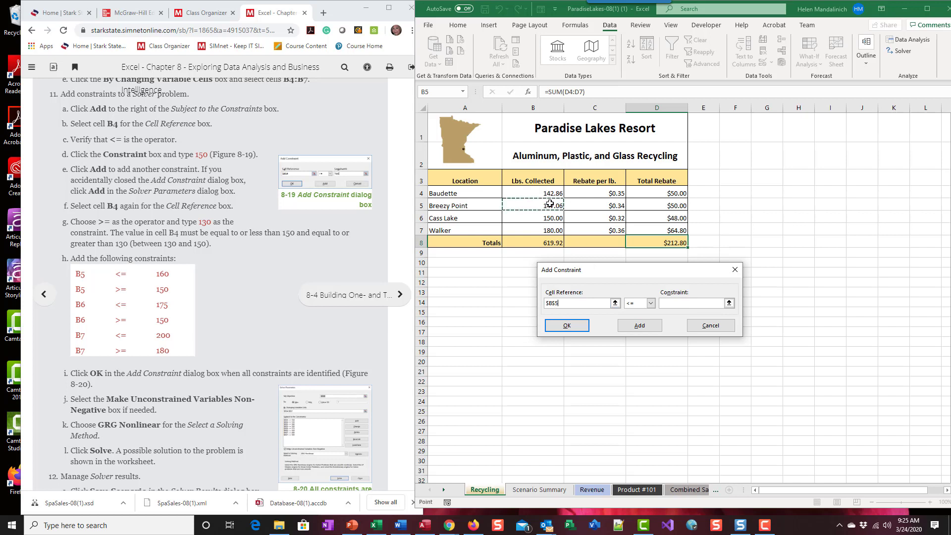
pyautogui.click(651, 303)
pyautogui.click(636, 317)
pyautogui.write('150')
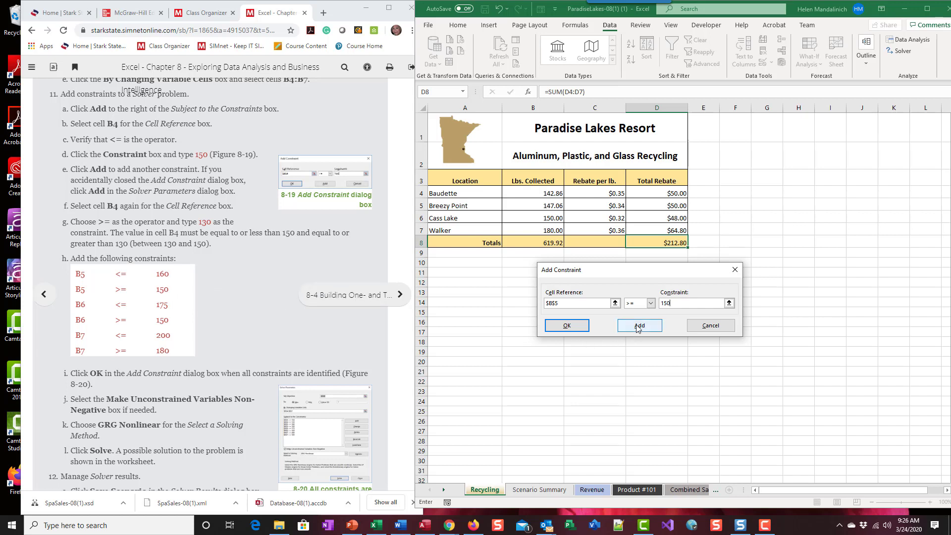
pyautogui.click(638, 328)
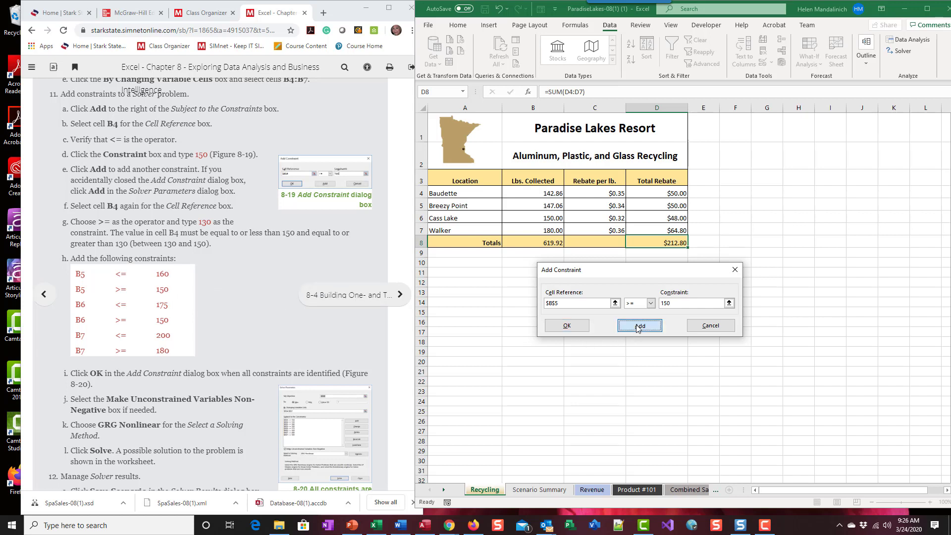
# Add a Solver constraint that cell B6 must be <= 175.
pyautogui.click(549, 219)
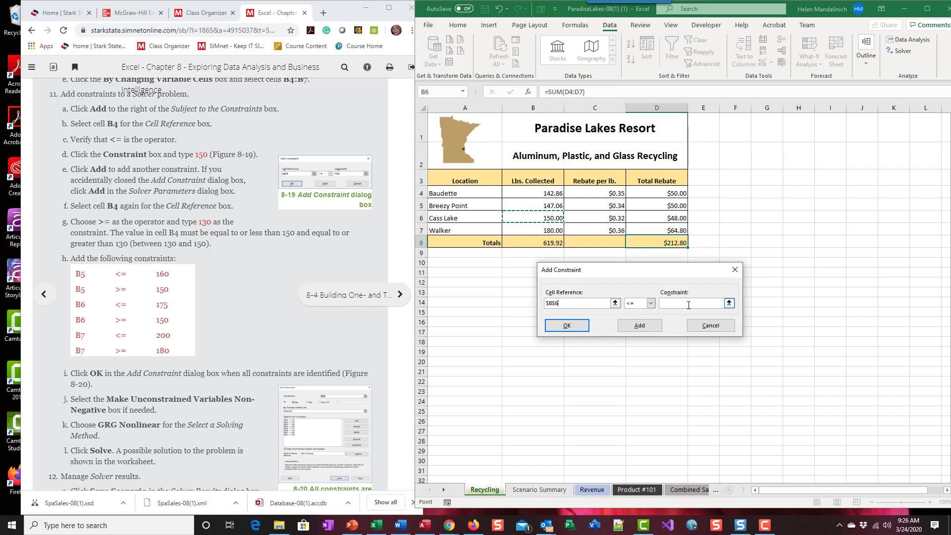
pyautogui.click(688, 306)
pyautogui.click(639, 326)
# Add a Solver constraint that cell B6 must be >= 150.
pyautogui.click(549, 216)
pyautogui.click(650, 304)
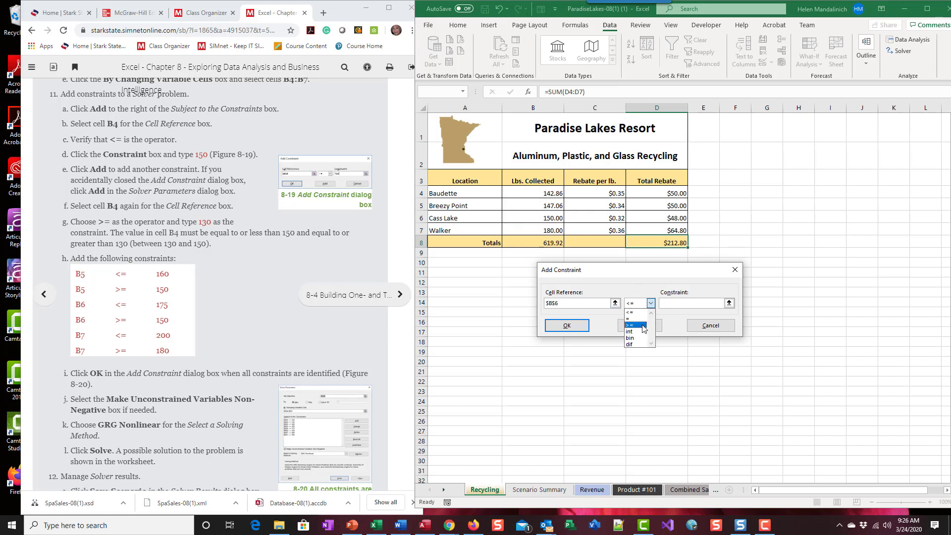
pyautogui.click(643, 326)
pyautogui.click(701, 302)
pyautogui.write('150')
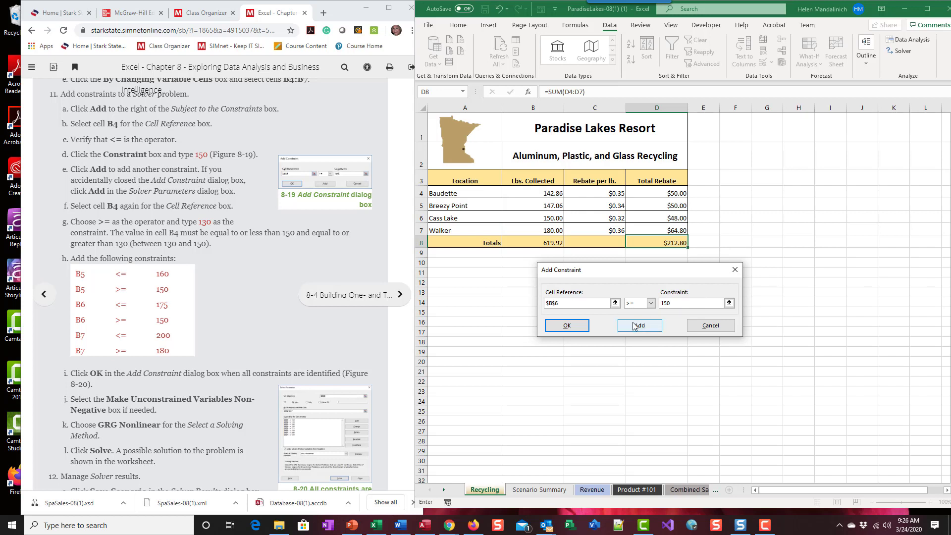
pyautogui.click(640, 326)
# Add a Solver constraint that cell B7 must be <= 200.
pyautogui.click(538, 228)
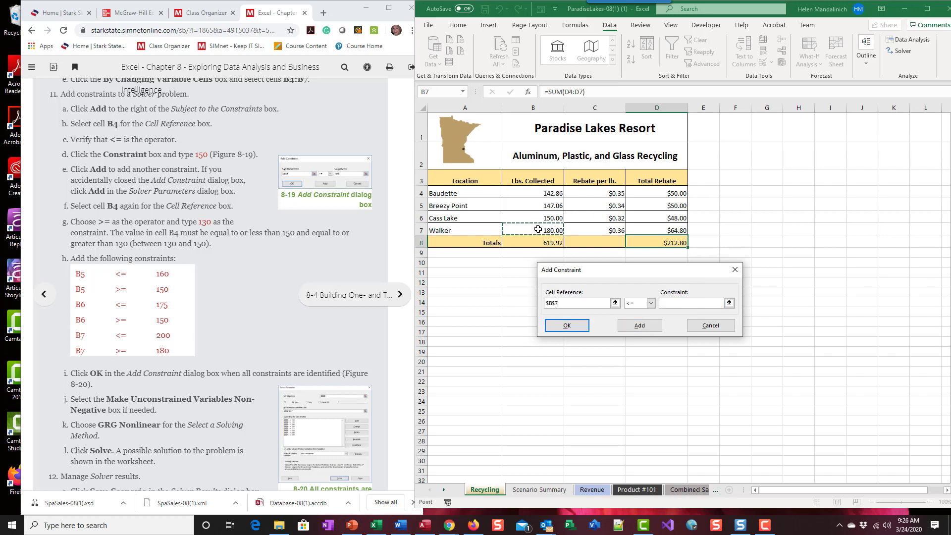
pyautogui.click(680, 304)
pyautogui.click(701, 303)
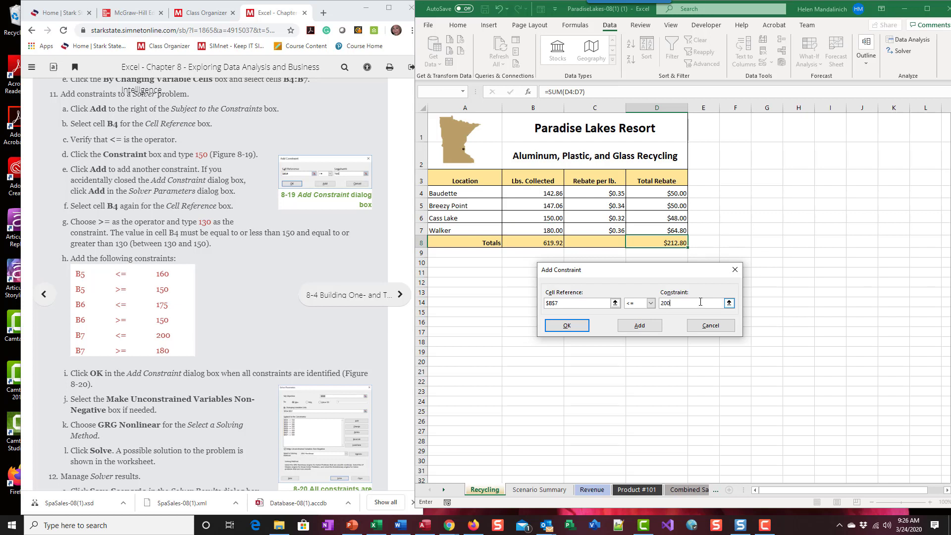
pyautogui.click(654, 327)
# Add a Solver constraint that cell B7 must be >= 180, and return to the Solver parameters.
pyautogui.click(535, 229)
pyautogui.click(649, 303)
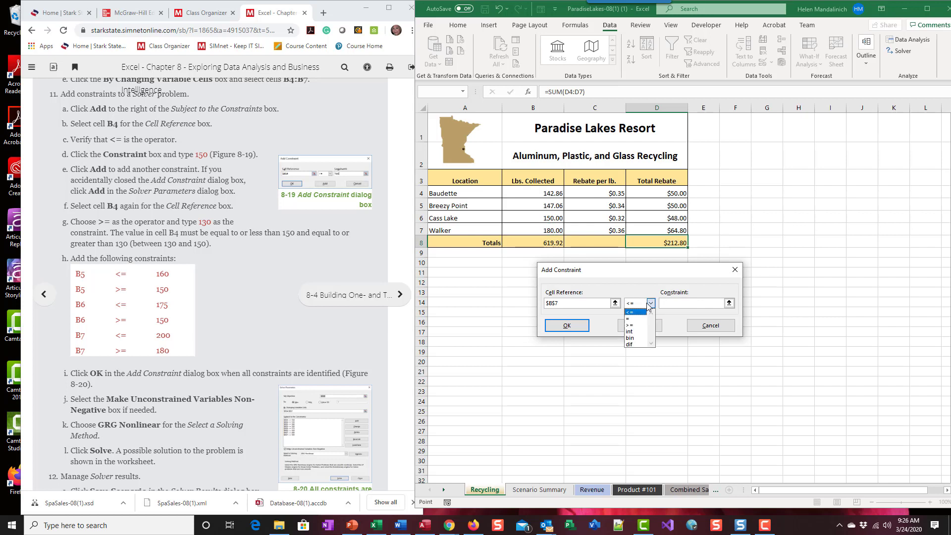
pyautogui.click(630, 325)
pyautogui.click(688, 307)
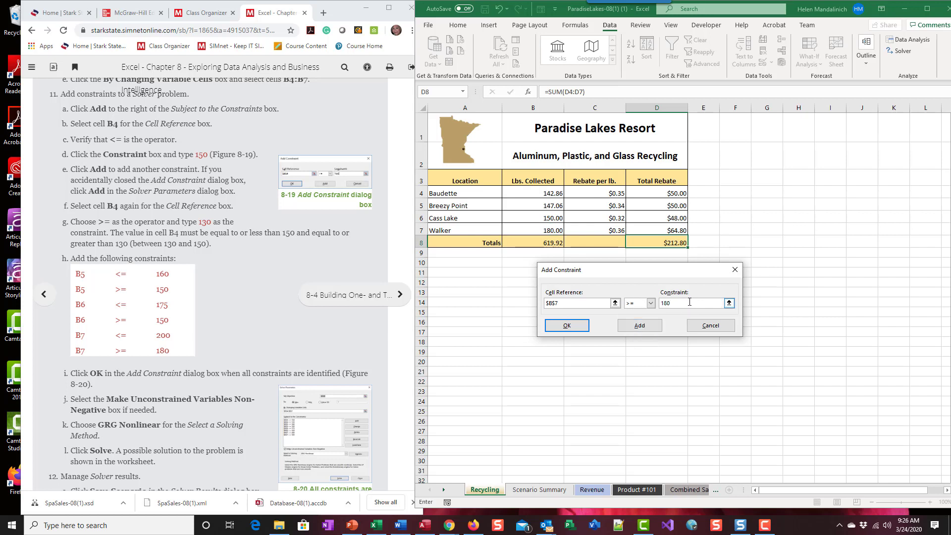
pyautogui.click(653, 326)
pyautogui.click(567, 327)
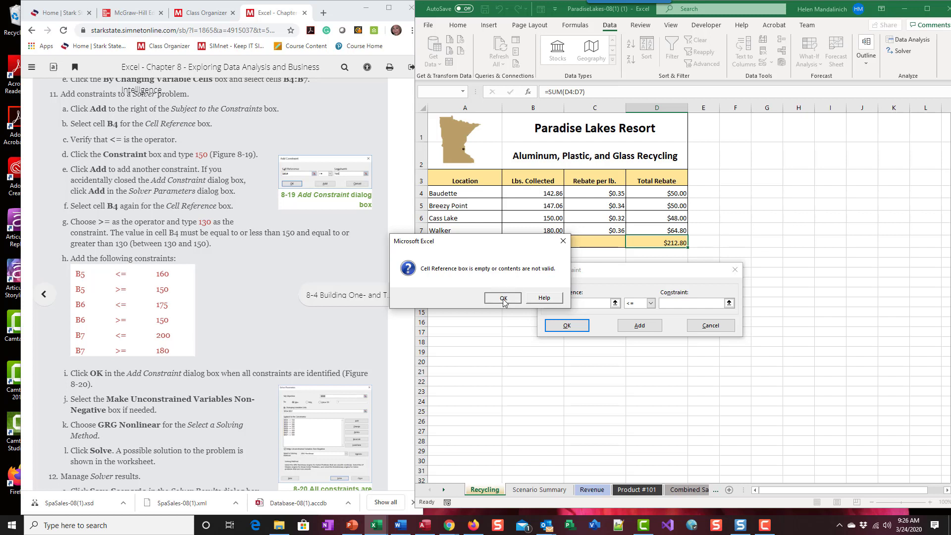
pyautogui.click(503, 298)
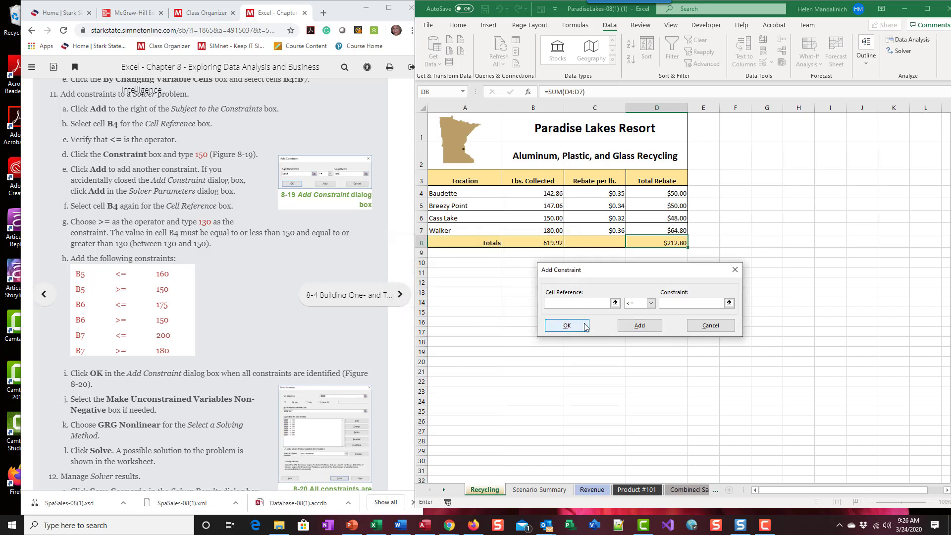
pyautogui.click(708, 326)
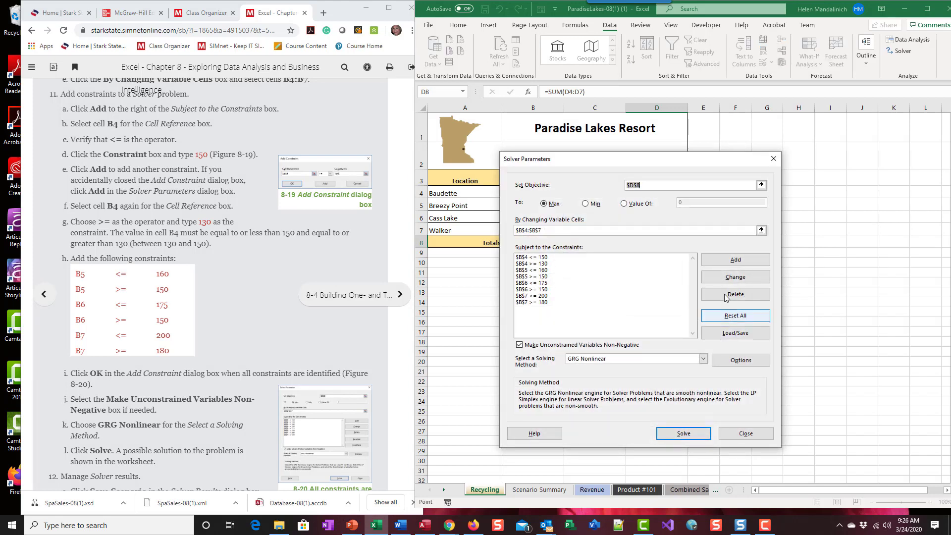
# Solve the problem with unconstrained variables made non-negative and GRG Nonlinear as the solving method.
pyautogui.moveTo(692, 165); pyautogui.dragTo(781, 125)
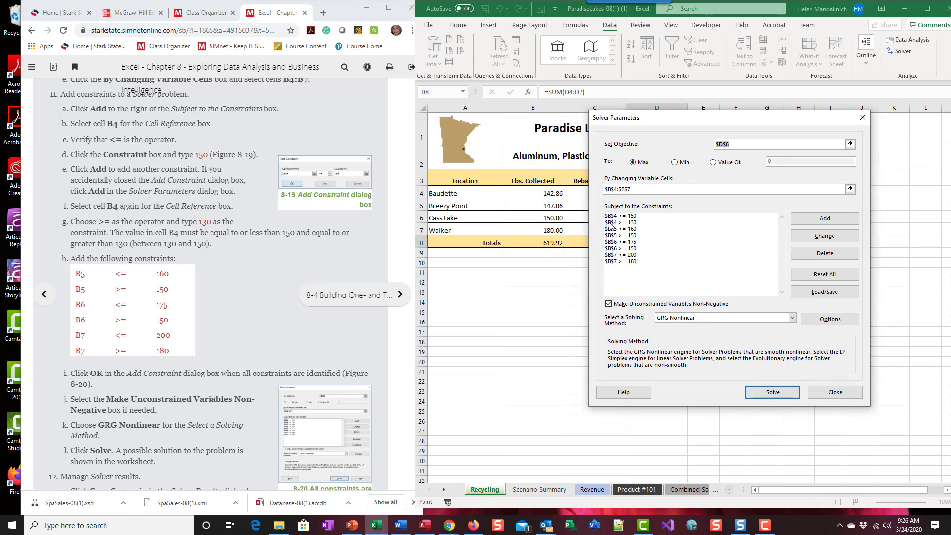
pyautogui.moveTo(737, 119); pyautogui.dragTo(763, 116)
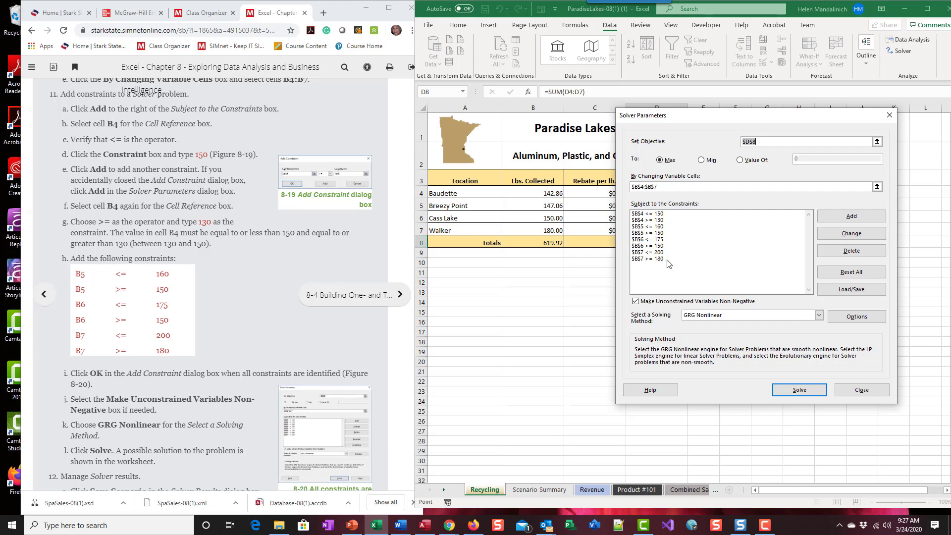
pyautogui.scroll(-4, 217, 314)
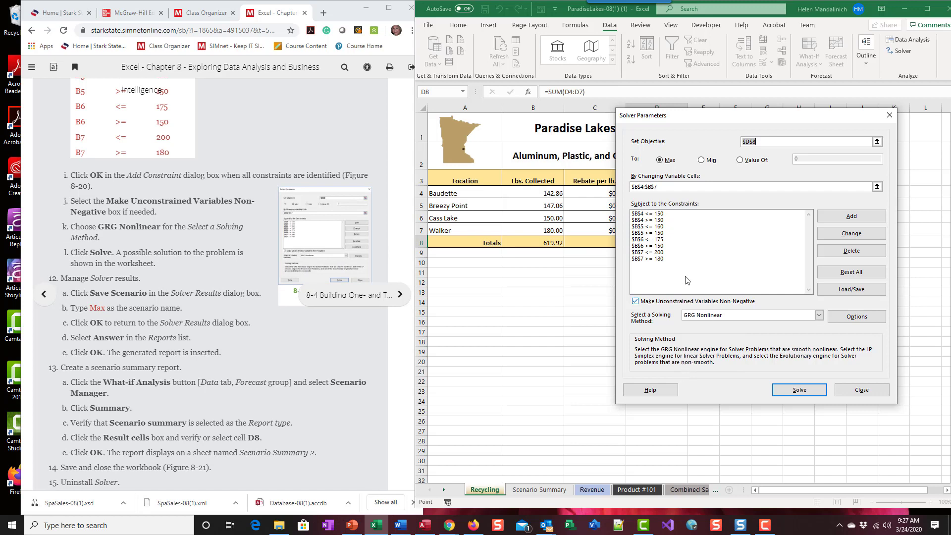
pyautogui.click(635, 301)
pyautogui.click(787, 392)
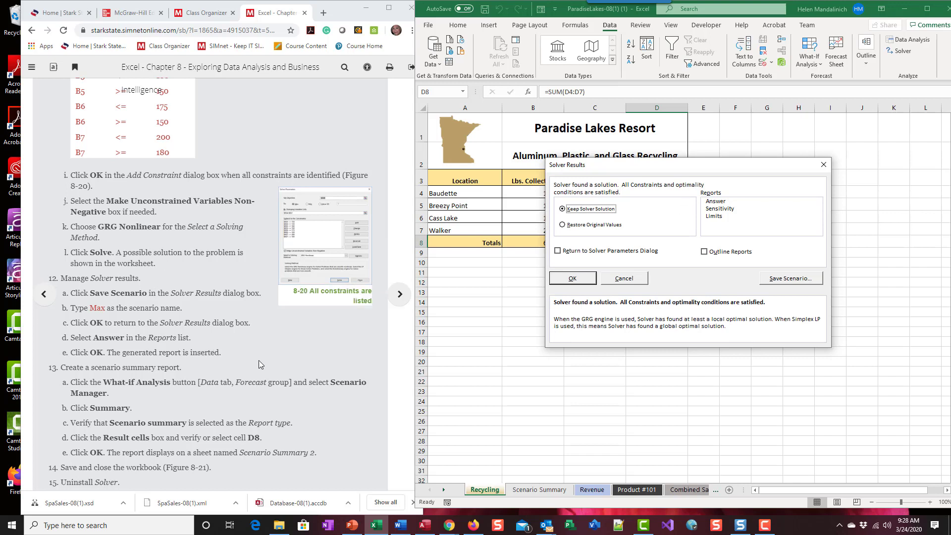
# Save the Solver solution as a scenario named Max, and keep the solution while generating an Answer report.
pyautogui.scroll(-1, 261, 365)
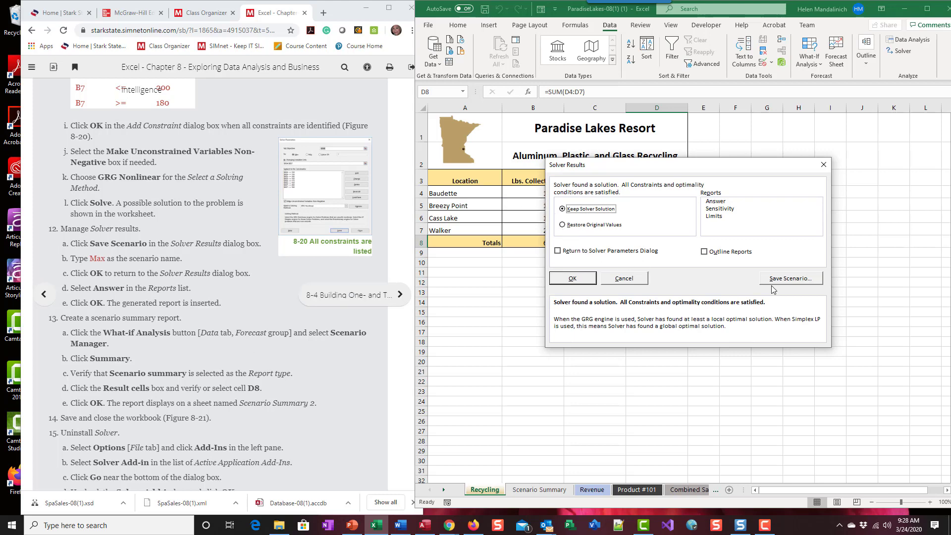
pyautogui.click(803, 281)
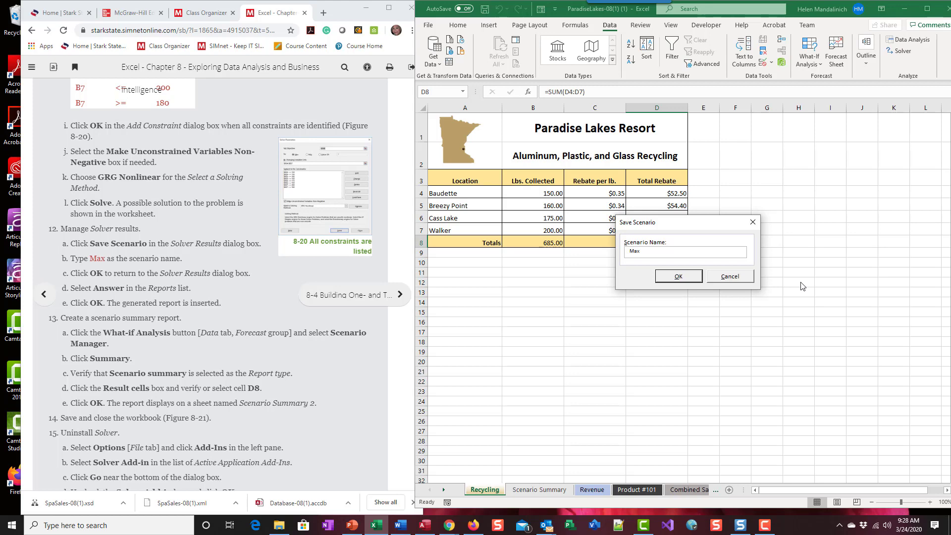
pyautogui.click(676, 277)
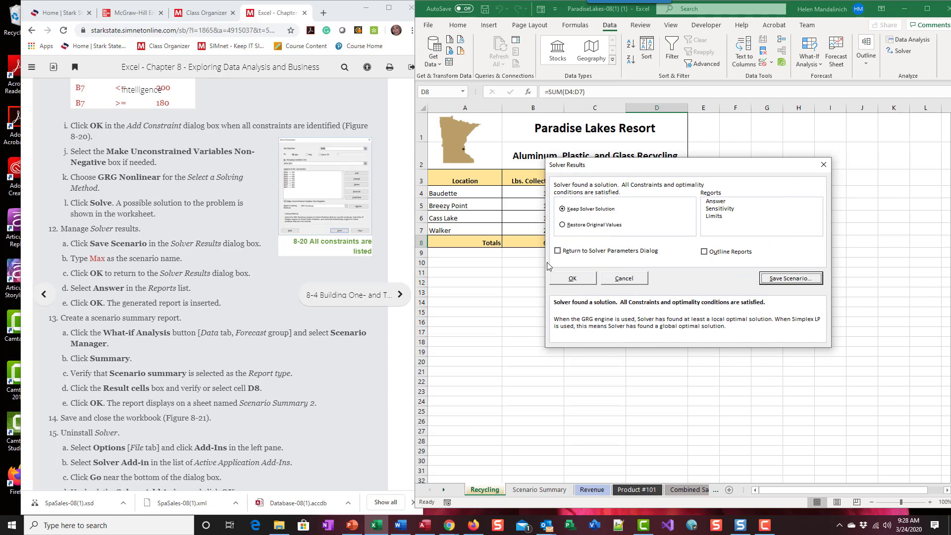
pyautogui.click(740, 202)
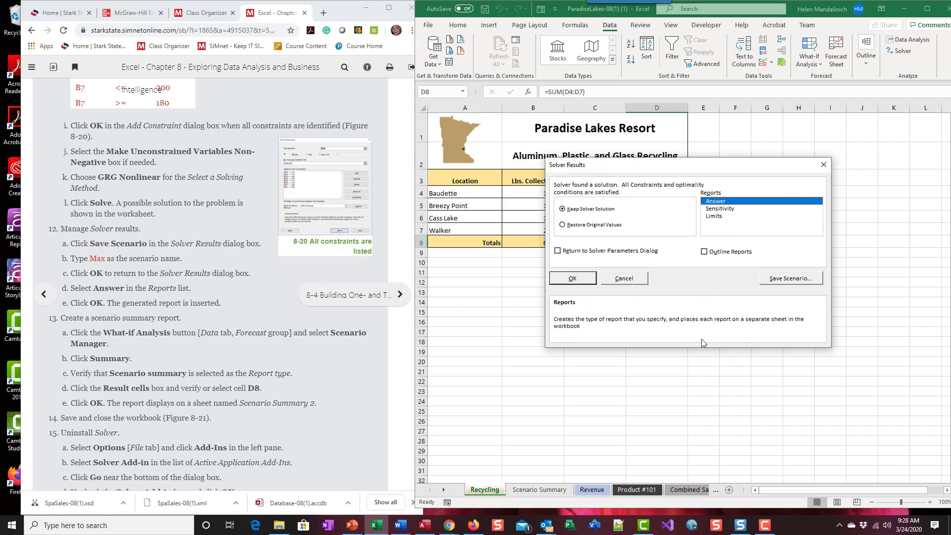
pyautogui.click(582, 279)
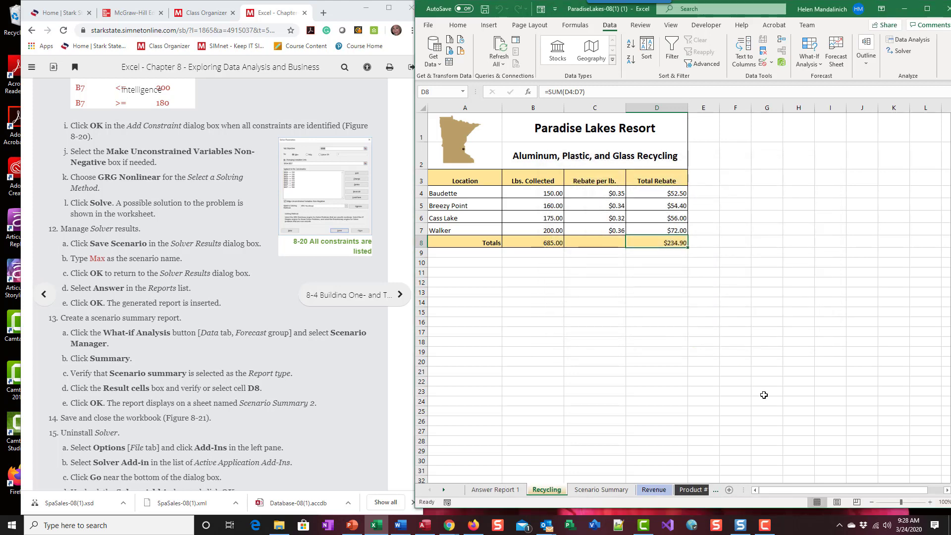
# Examine the objective, variable cells and constraints in the Answer Report 1 sheet.
pyautogui.click(498, 490)
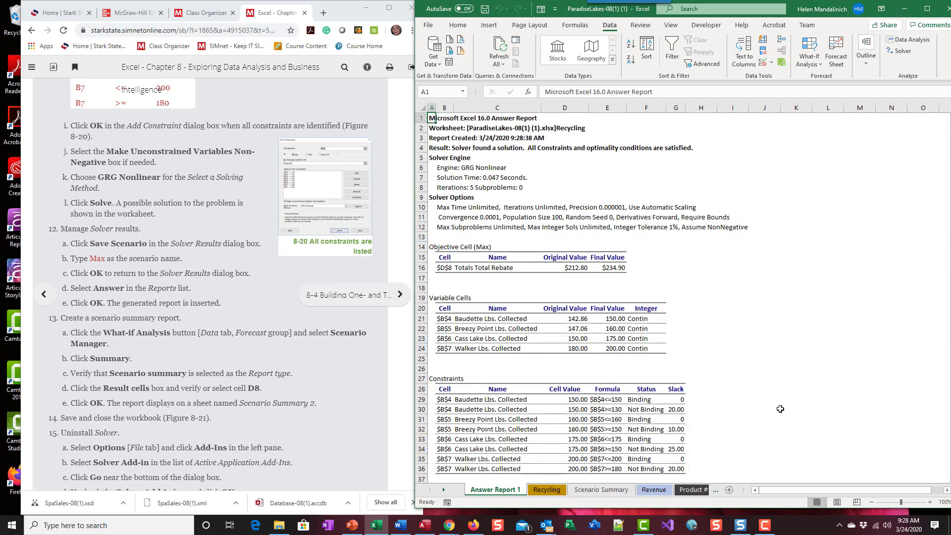
pyautogui.scroll(-1, 780, 408)
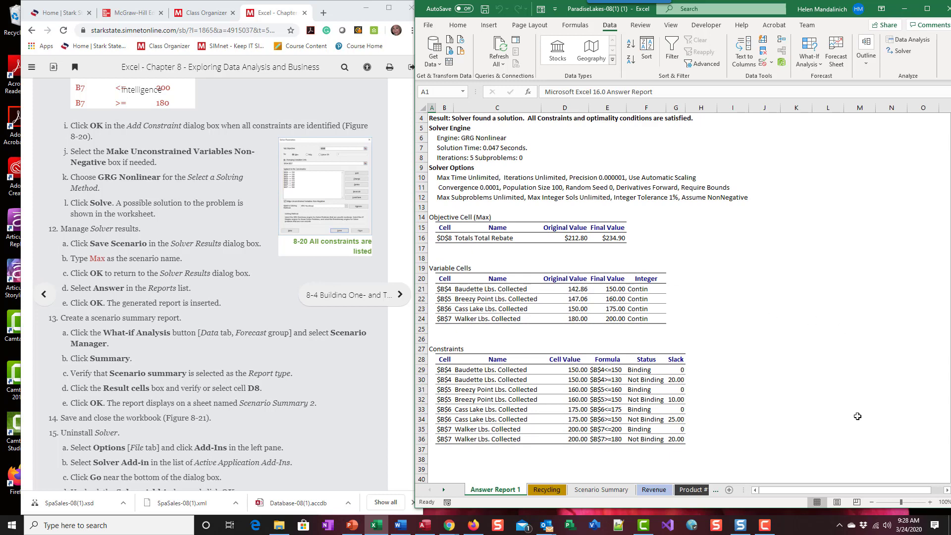
pyautogui.scroll(-1, 855, 418)
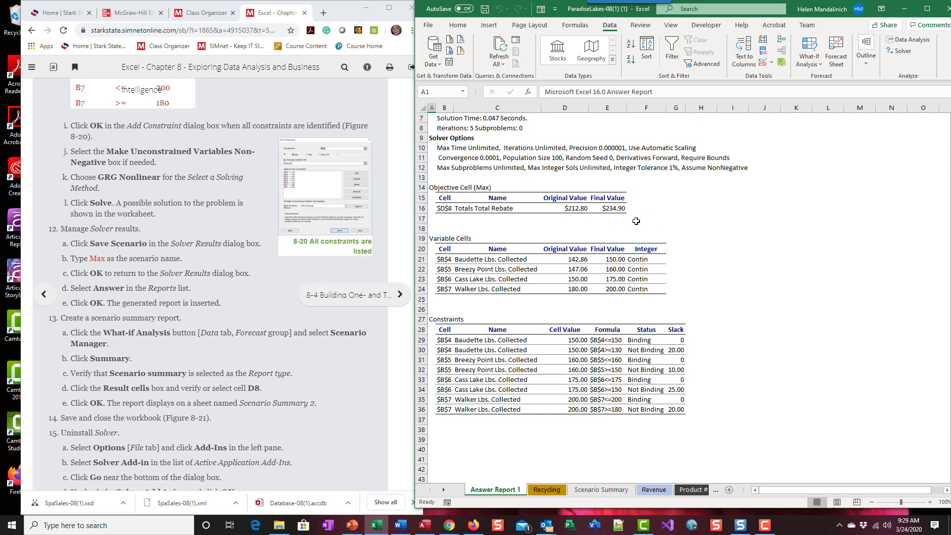
pyautogui.scroll(-2, 267, 372)
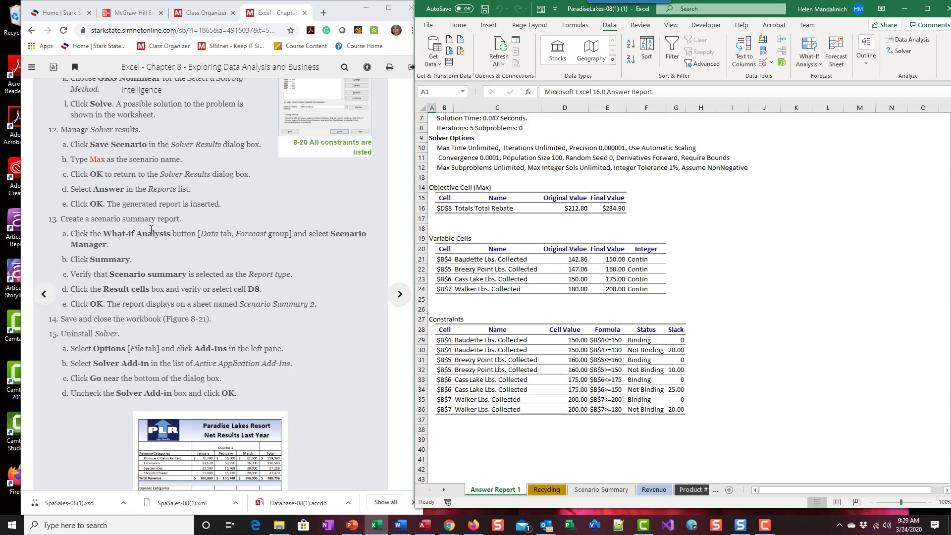
pyautogui.scroll(2, 594, 198)
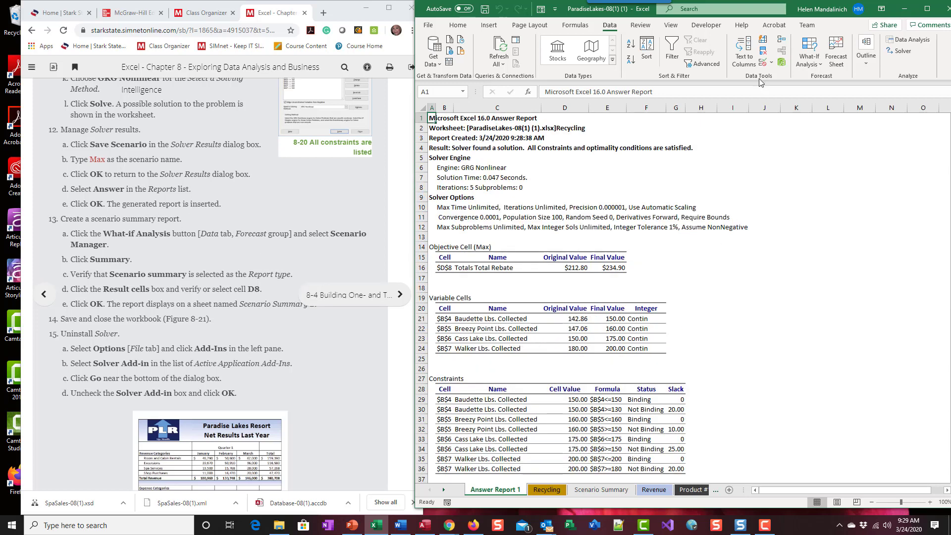
pyautogui.click(811, 64)
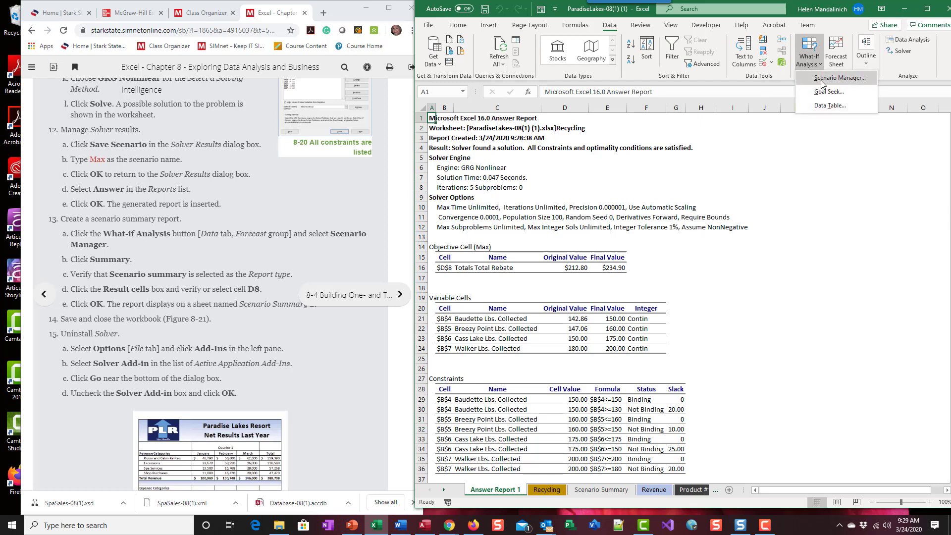
pyautogui.click(822, 80)
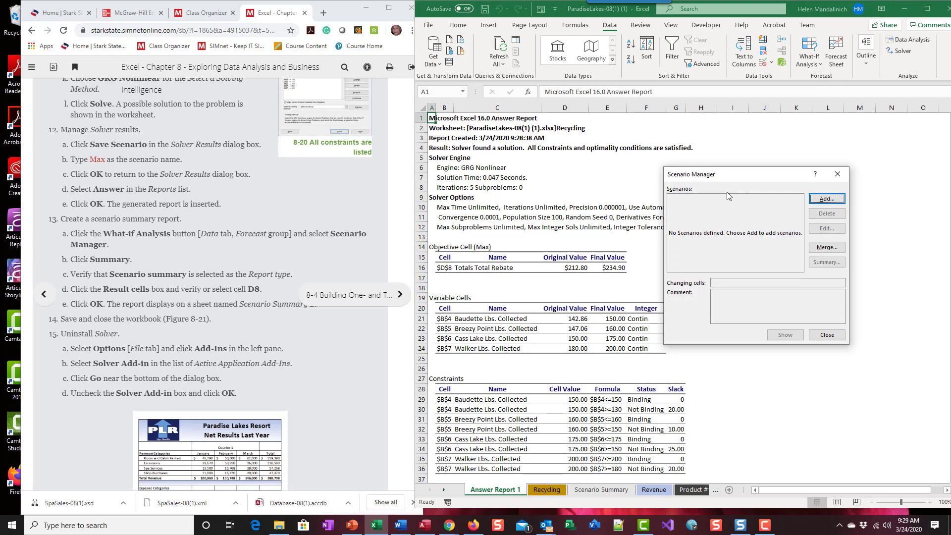
pyautogui.moveTo(732, 176); pyautogui.dragTo(651, 147)
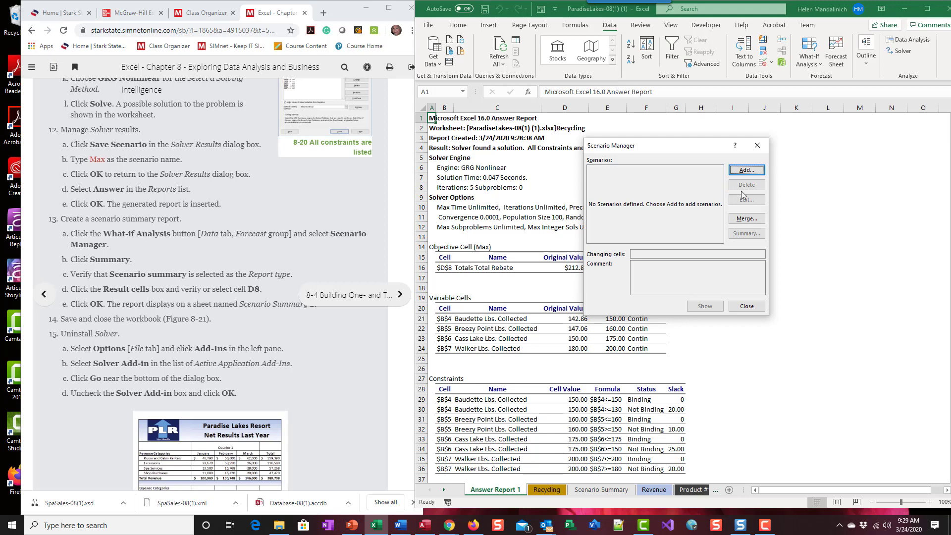
pyautogui.click(755, 306)
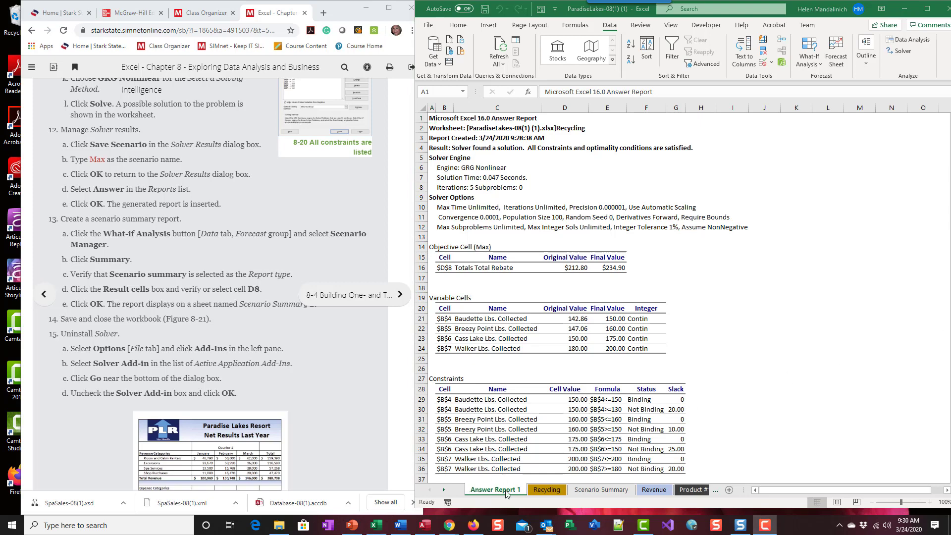
pyautogui.click(812, 68)
pyautogui.click(812, 63)
pyautogui.click(820, 92)
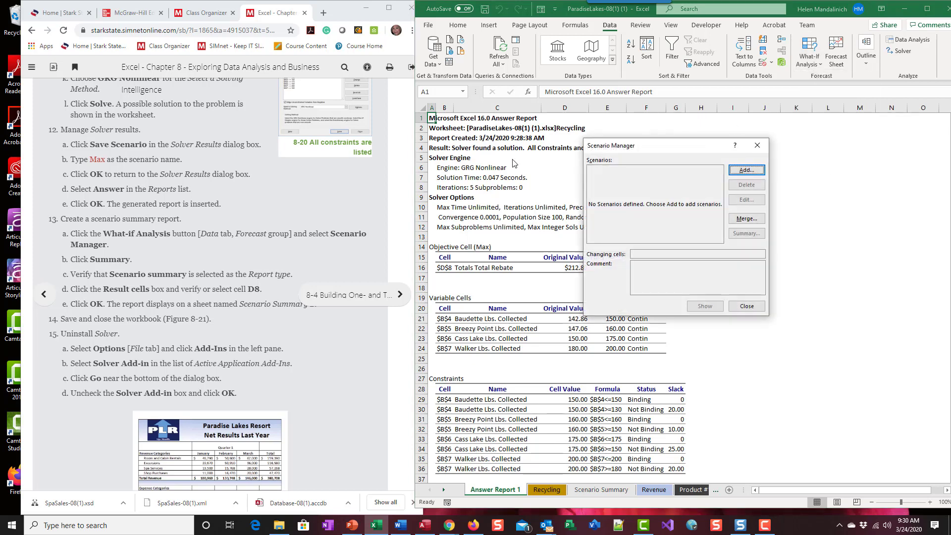
pyautogui.click(747, 306)
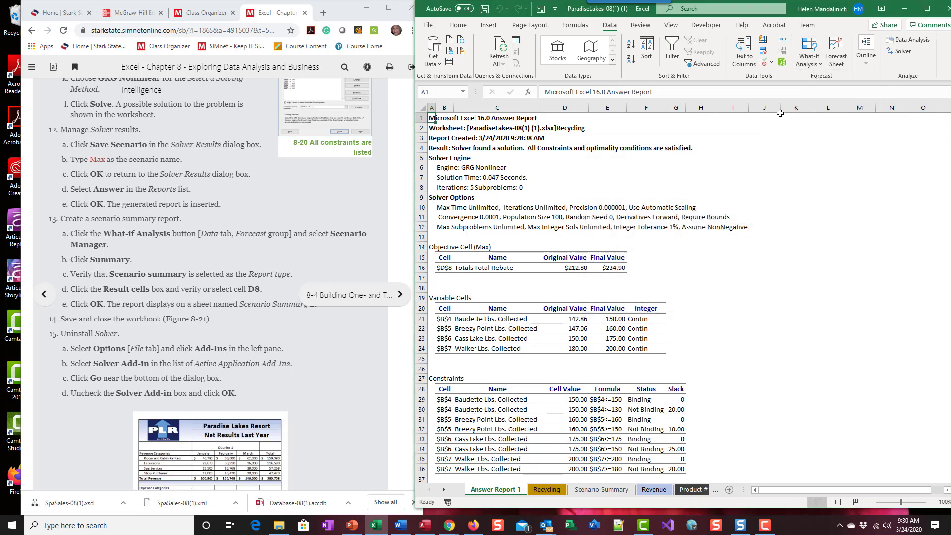
# Create a Scenario summary report from the Recycling sheet's scenarios, with D8 as the result cell.
pyautogui.click(548, 490)
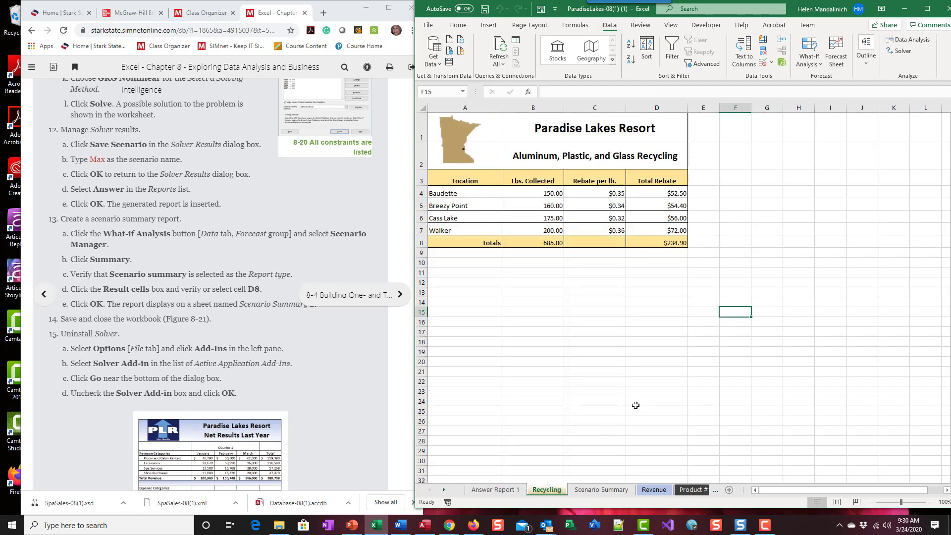
pyautogui.click(821, 69)
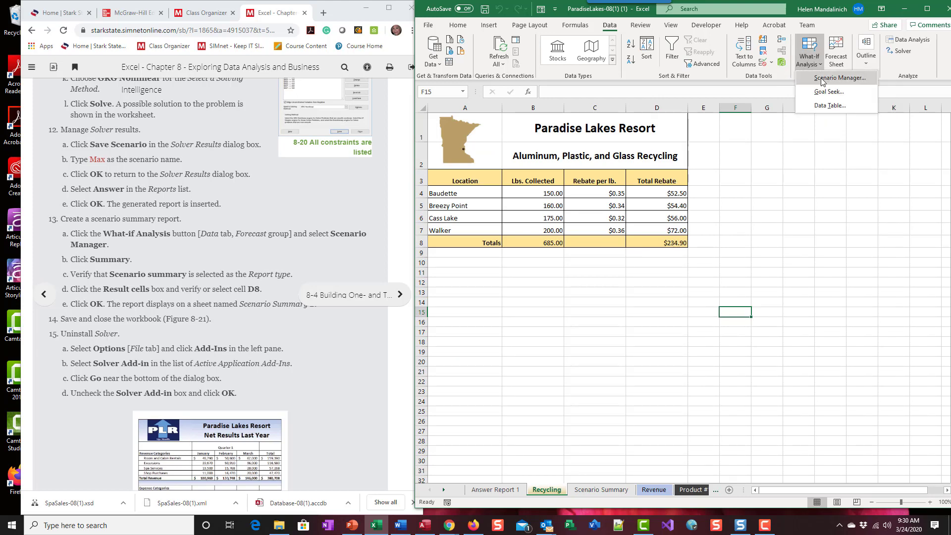
pyautogui.click(823, 80)
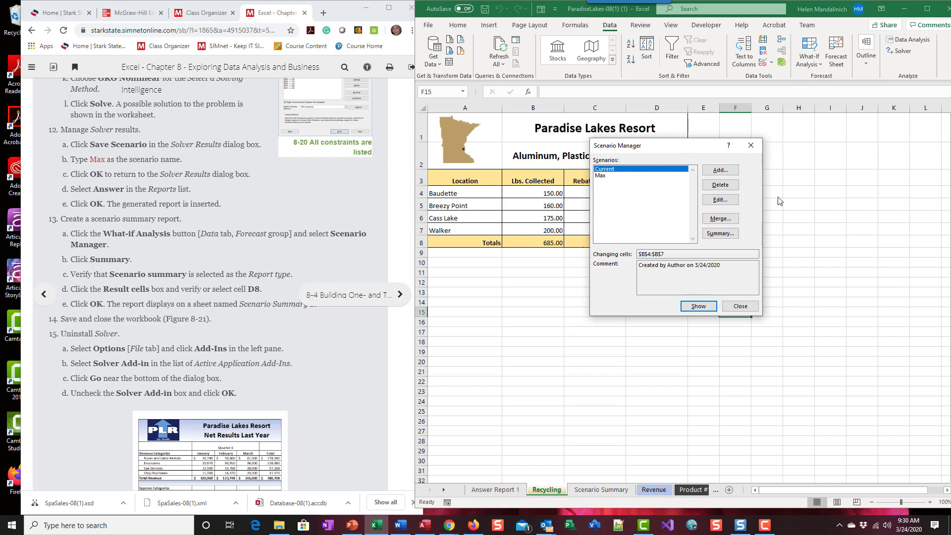
pyautogui.click(600, 176)
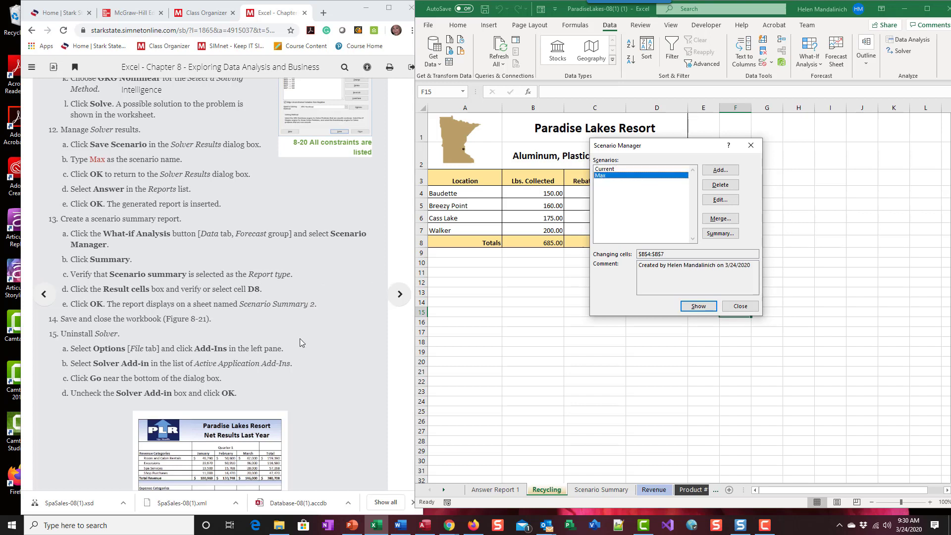
pyautogui.scroll(-1, 299, 338)
pyautogui.scroll(-1, 299, 337)
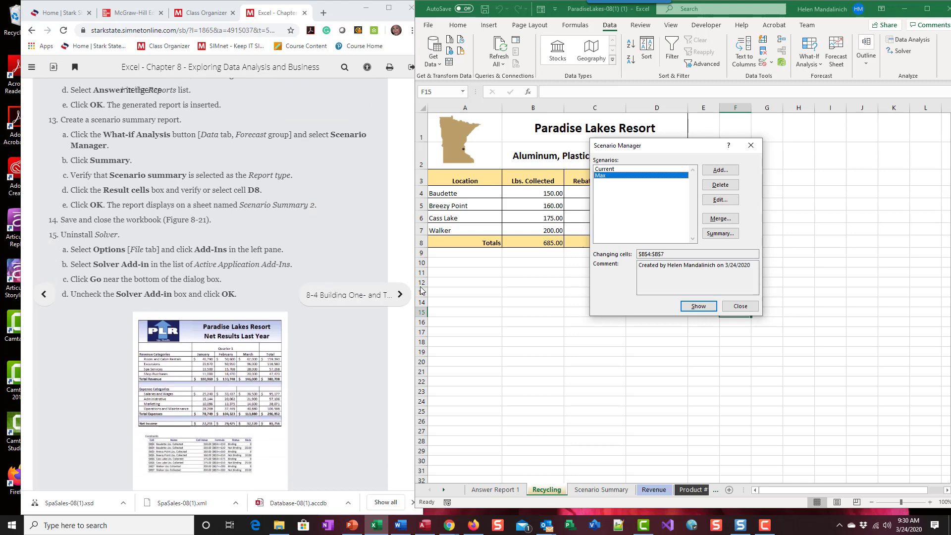
pyautogui.click(721, 234)
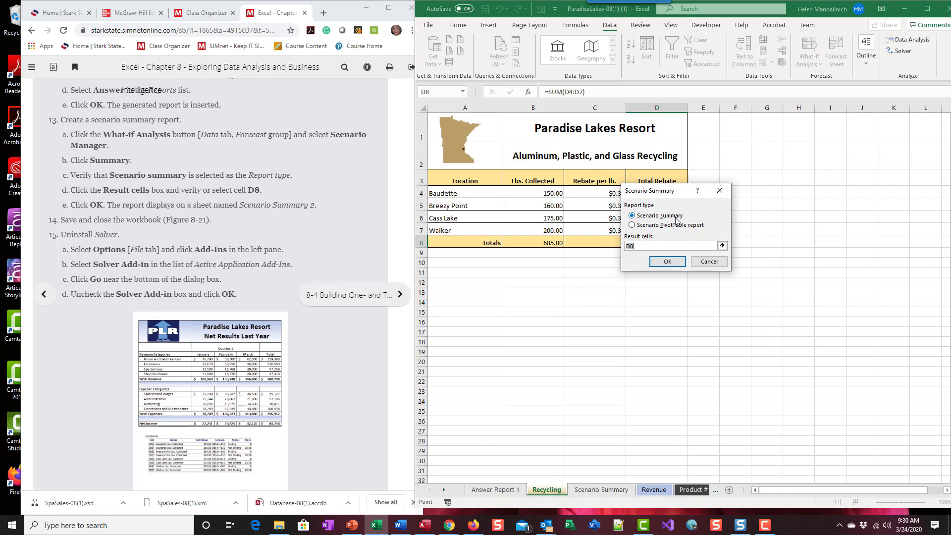
pyautogui.click(665, 261)
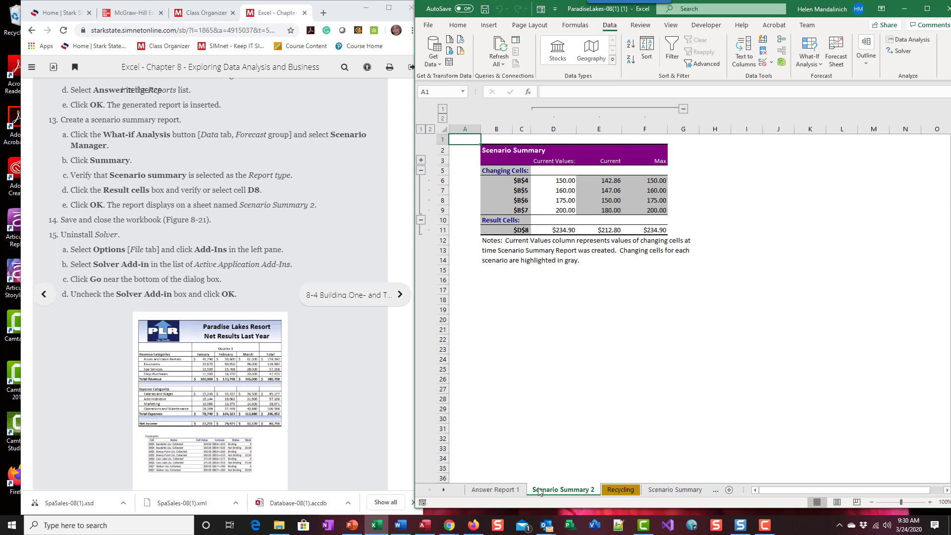
# Compare the Scenario Summary and Scenario Summary 2 sheets, and review the completed worksheets figure and earlier exercise instructions.
pyautogui.click(659, 493)
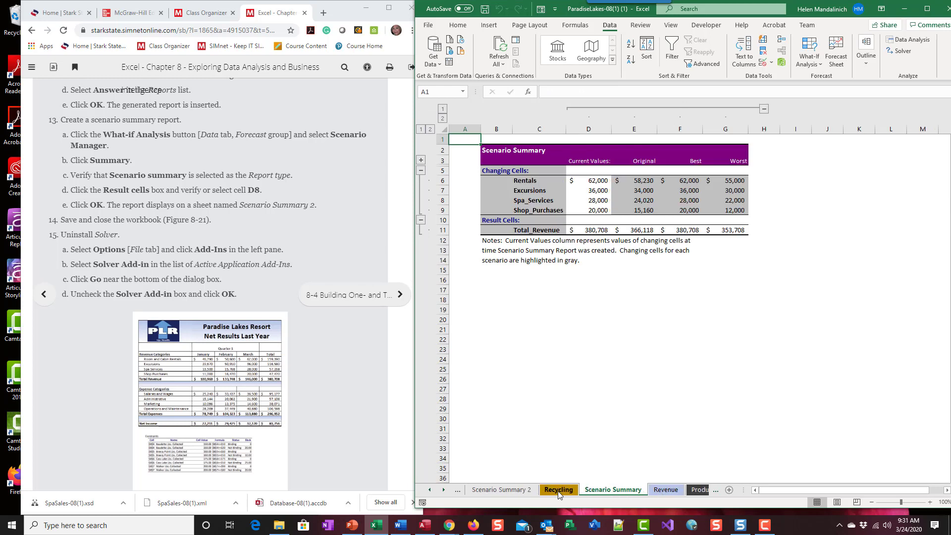
pyautogui.click(522, 492)
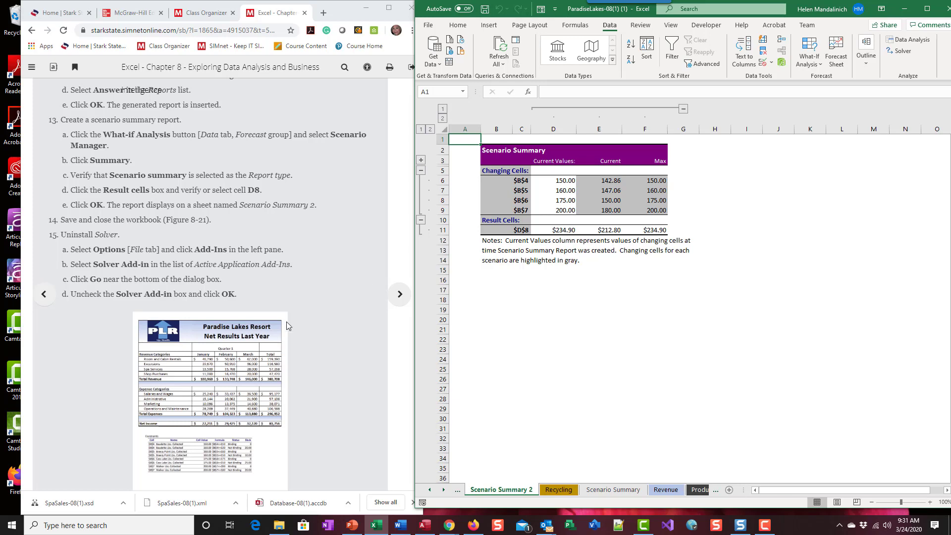
pyautogui.scroll(-10, 287, 325)
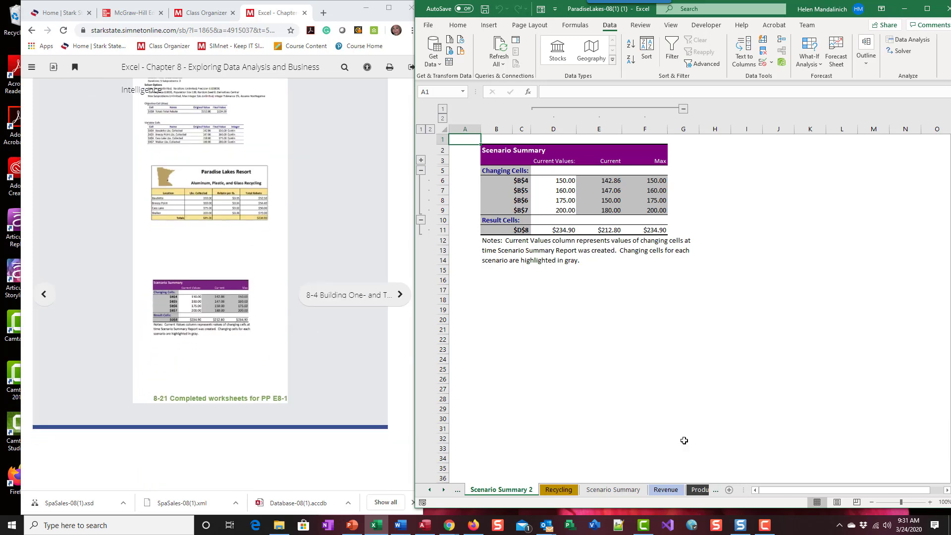
pyautogui.scroll(10, 87, 292)
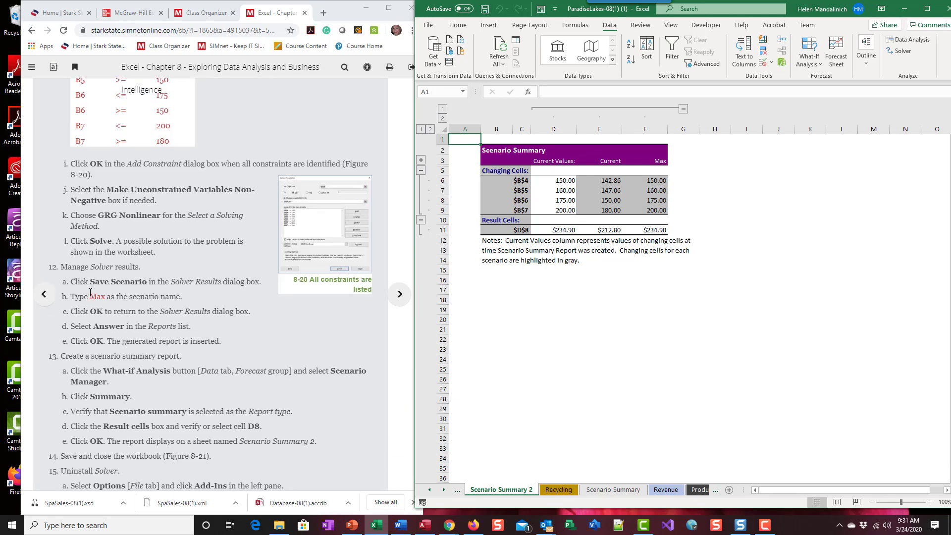
pyautogui.scroll(10, 89, 292)
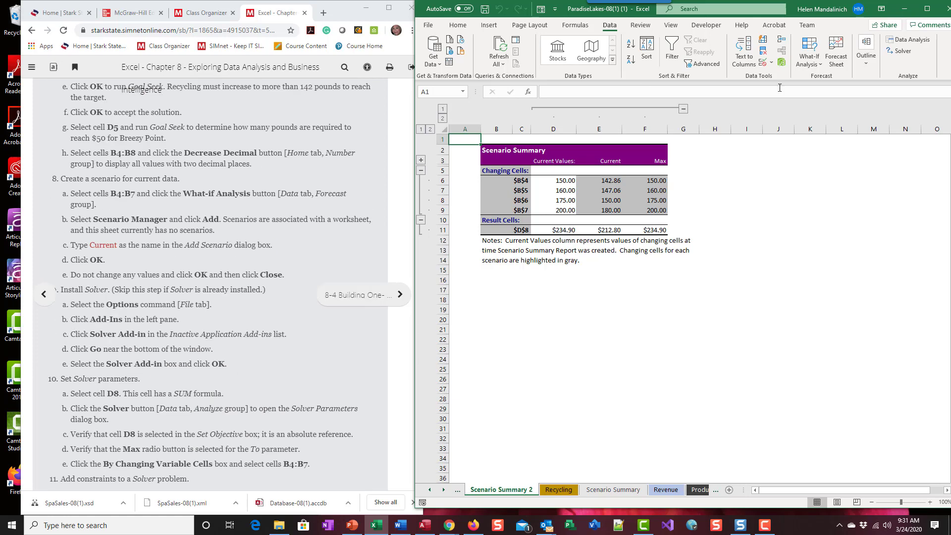